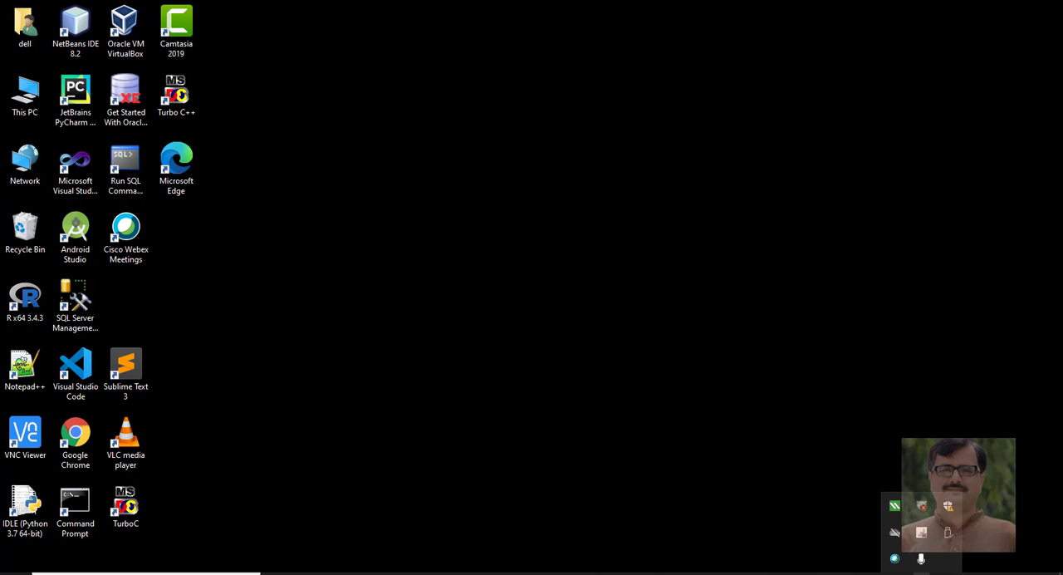
# Launch the XAMPP Control Panel, start the Apache and MySQL modules, and close the control panel window
pyautogui.click(241, 573)
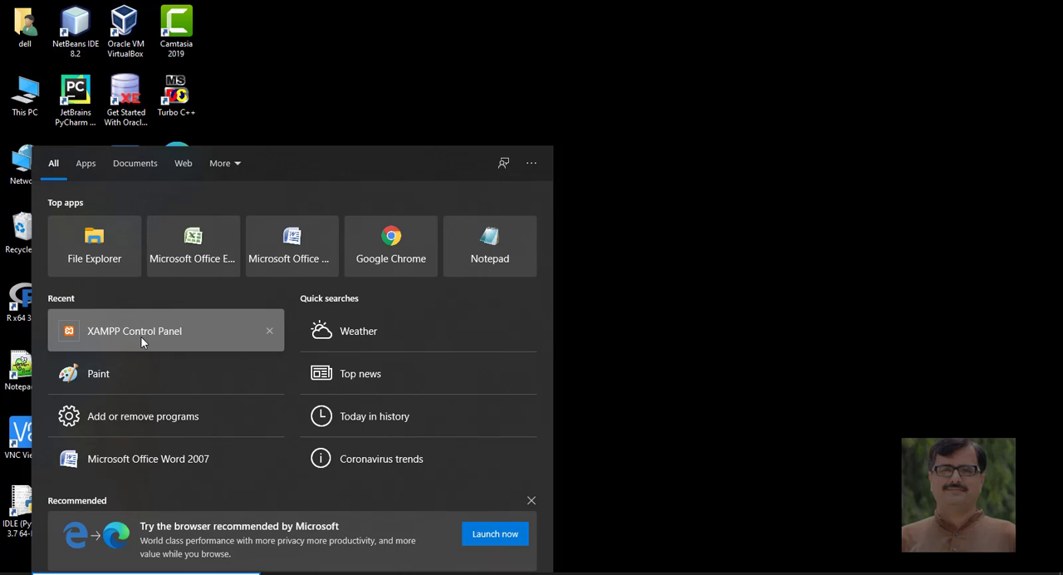
pyautogui.click(140, 336)
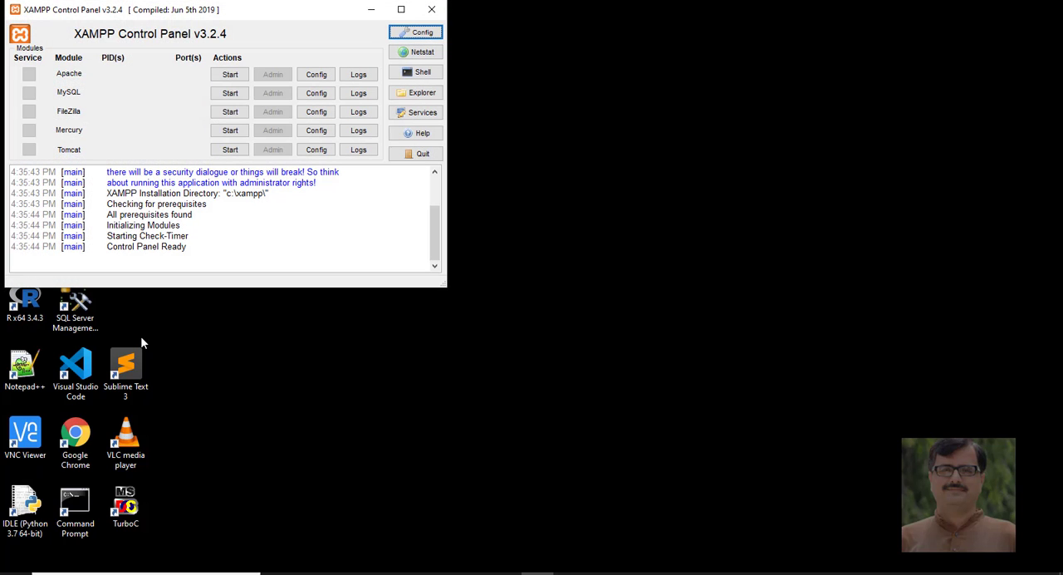
pyautogui.click(230, 74)
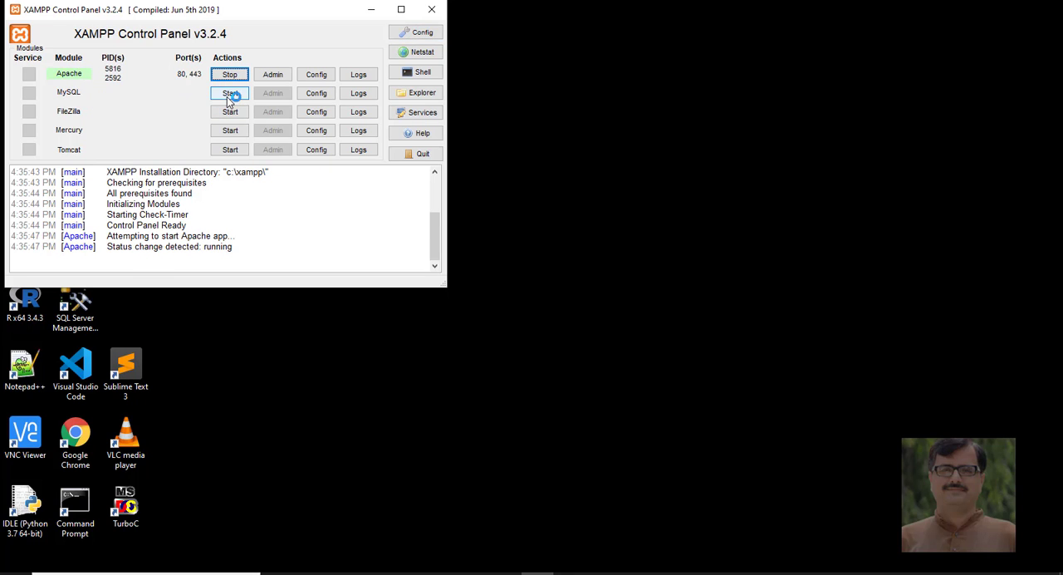
pyautogui.click(229, 93)
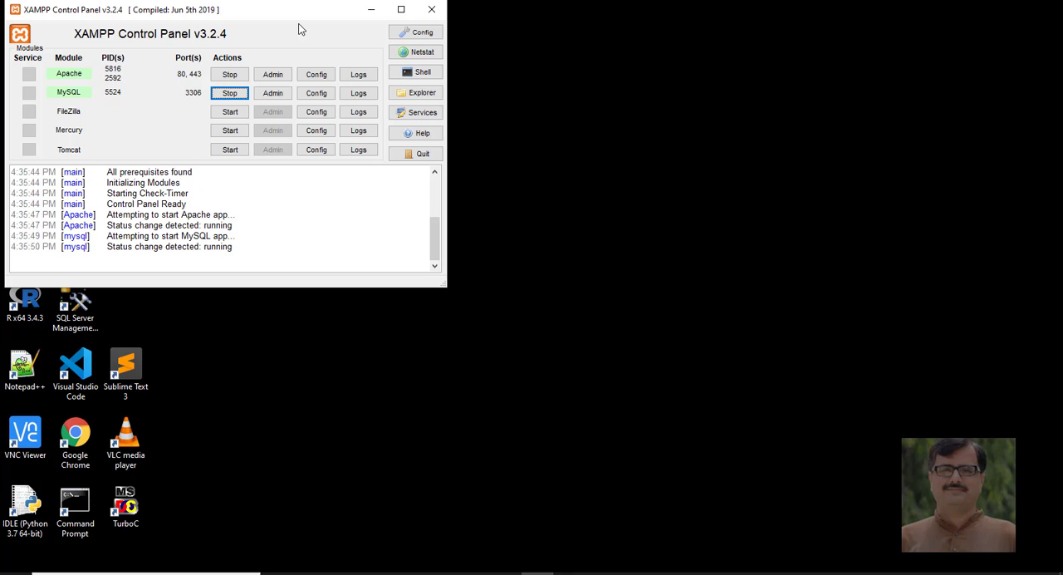
pyautogui.click(433, 10)
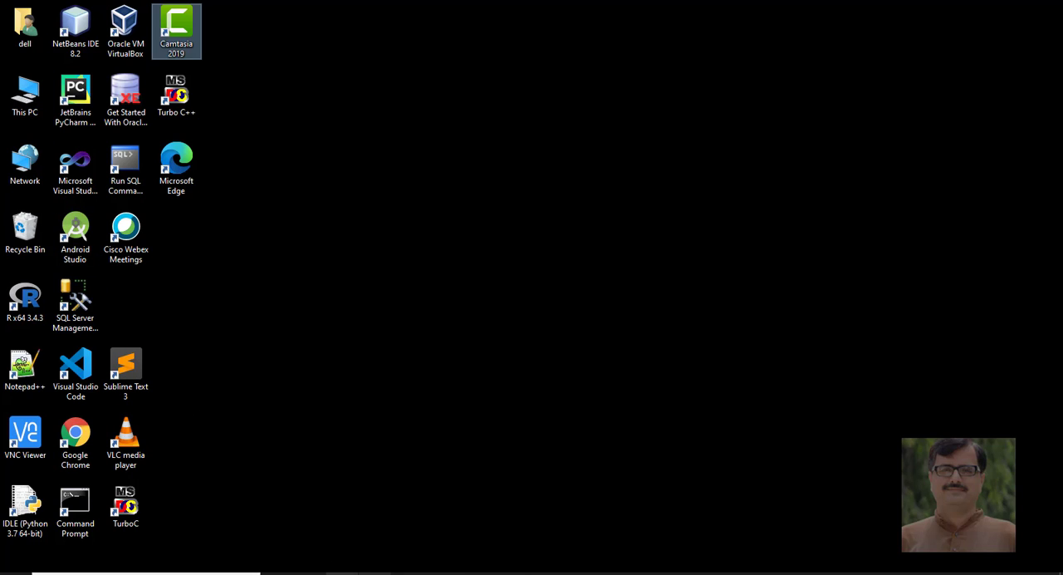
# Open the htdocs folder inside the xampp folder on Local Disk (C:) in File Explorer
pyautogui.press('super+e')
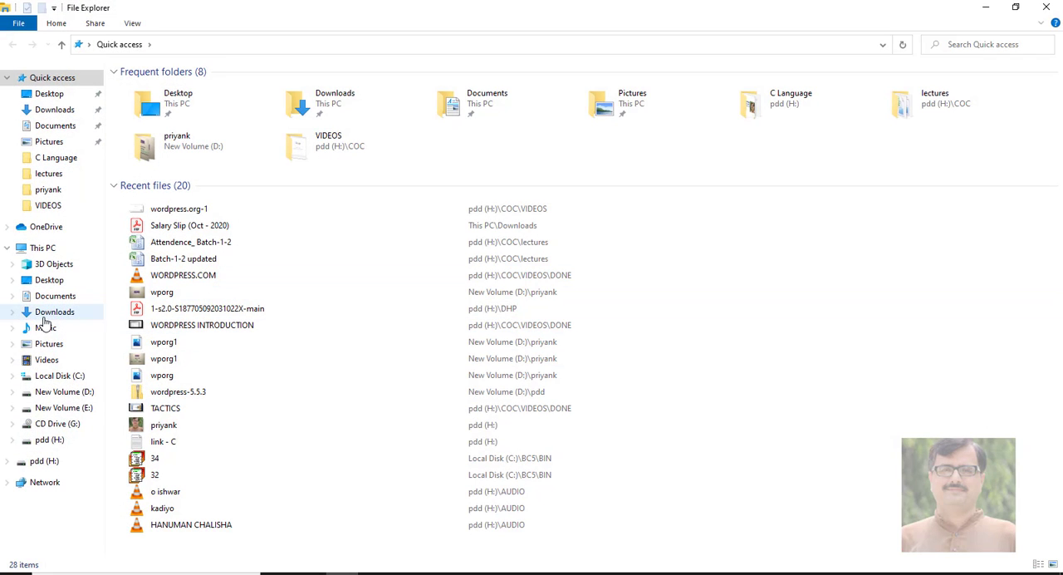
pyautogui.click(75, 439)
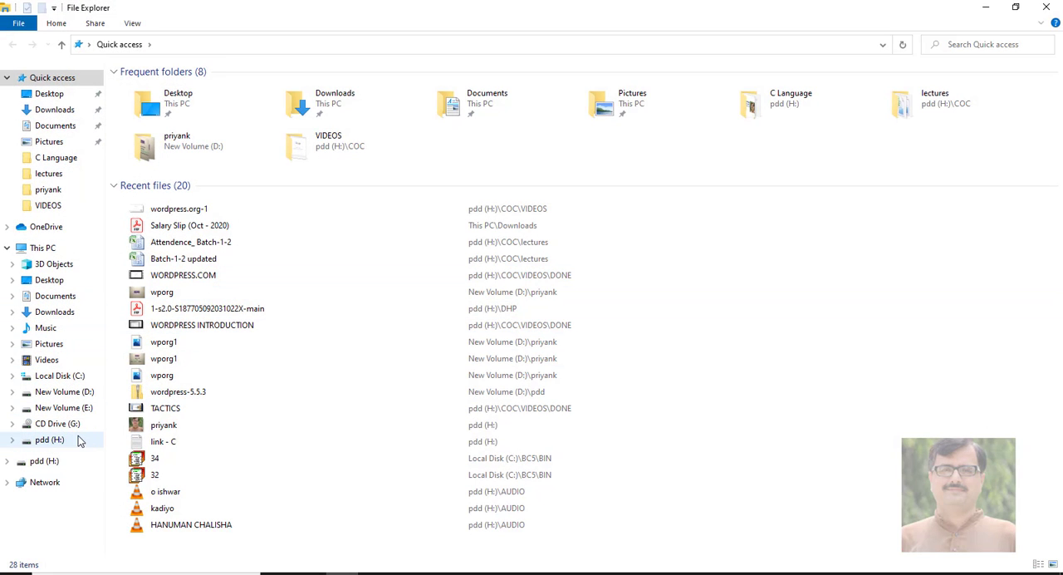
pyautogui.click(66, 391)
pyautogui.click(60, 376)
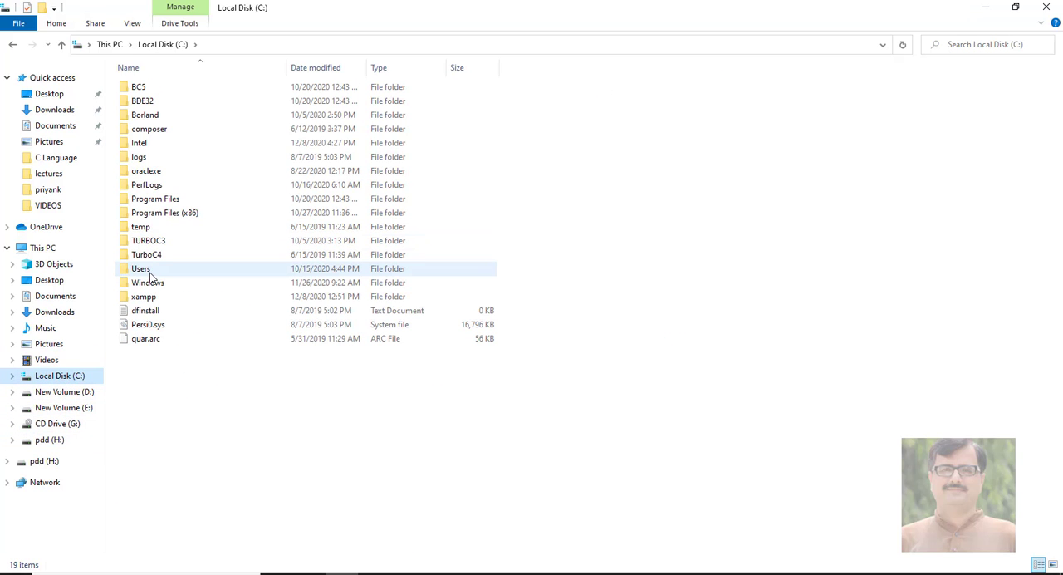
pyautogui.doubleClick(145, 297)
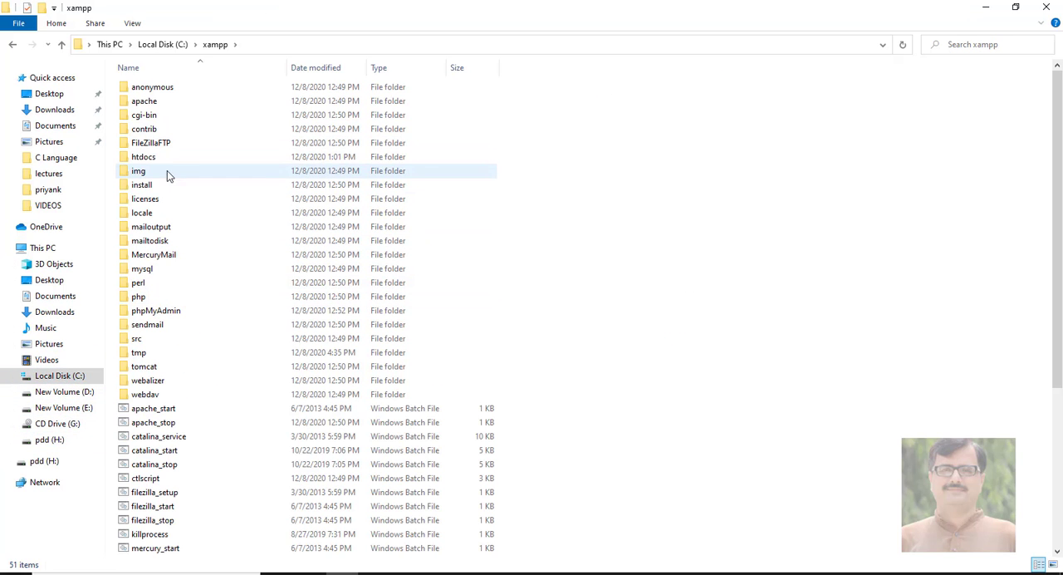
pyautogui.doubleClick(159, 159)
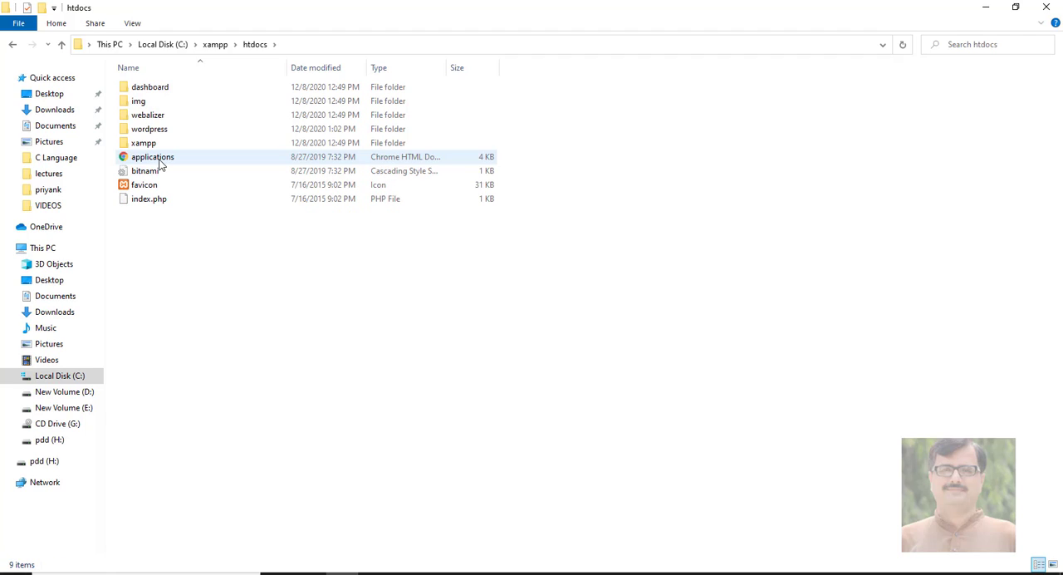
# Examine the wordpress folder's name and contents in htdocs, and close the File Explorer window
pyautogui.click(158, 133)
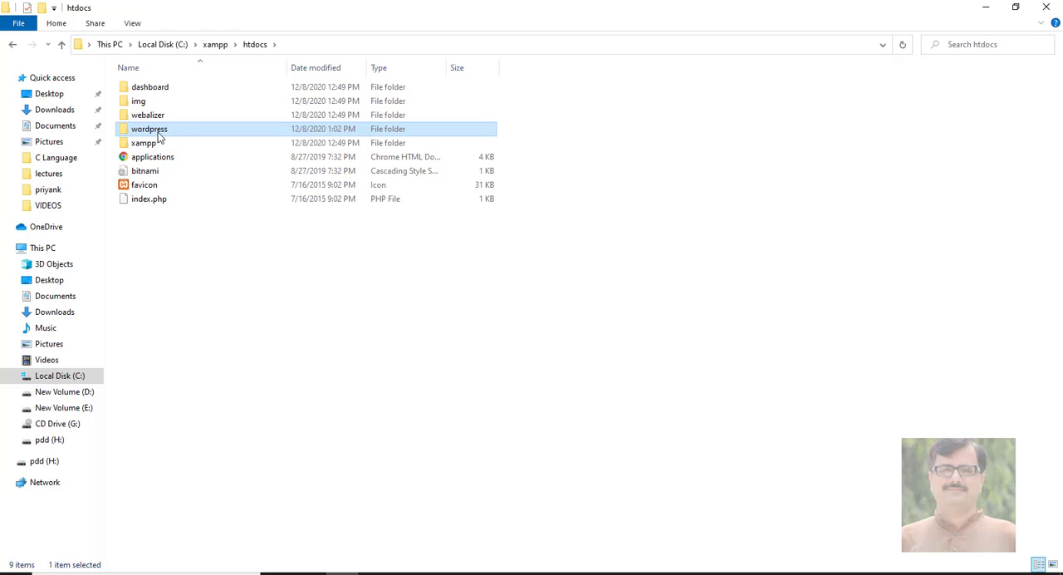
pyautogui.click(160, 135)
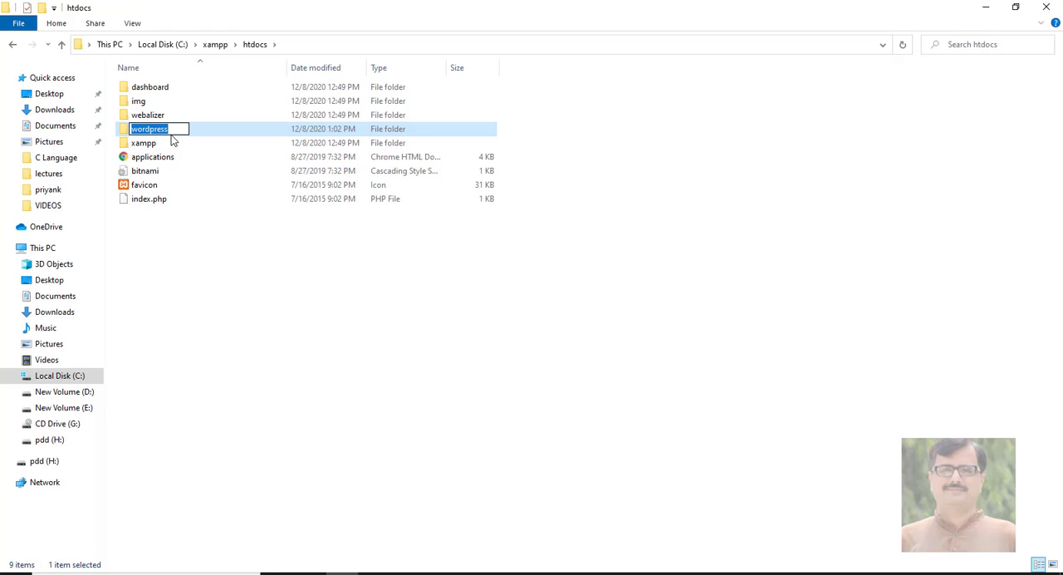
pyautogui.click(174, 130)
pyautogui.press('Return')
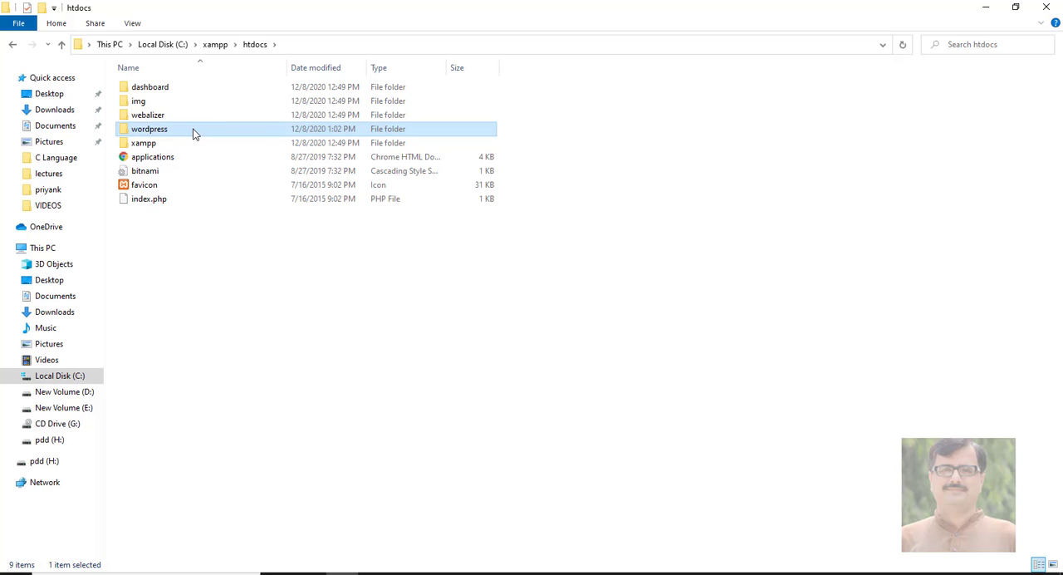
pyautogui.doubleClick(194, 133)
pyautogui.click(255, 46)
pyautogui.doubleClick(180, 133)
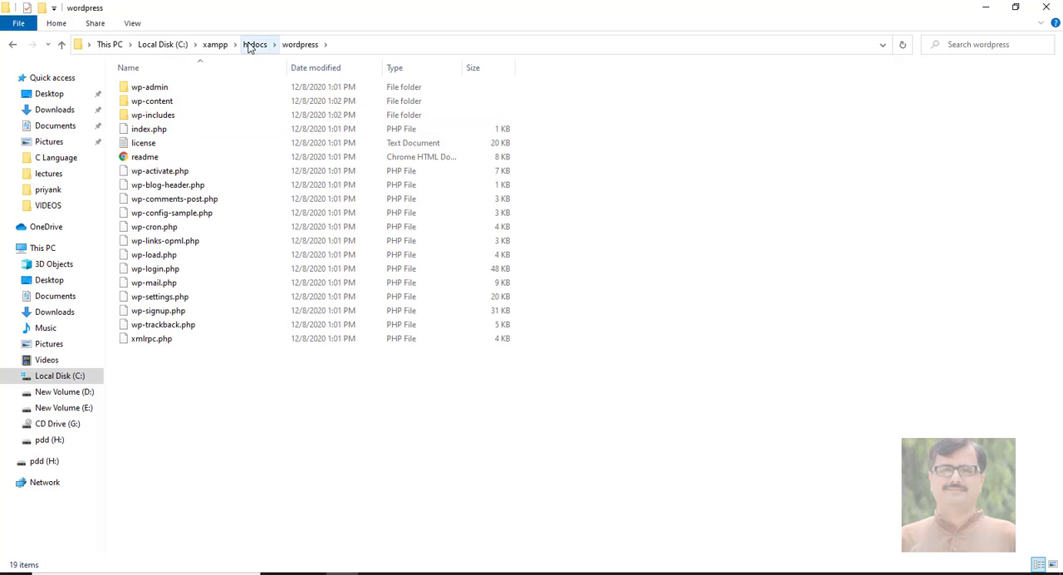
pyautogui.click(255, 44)
pyautogui.click(176, 132)
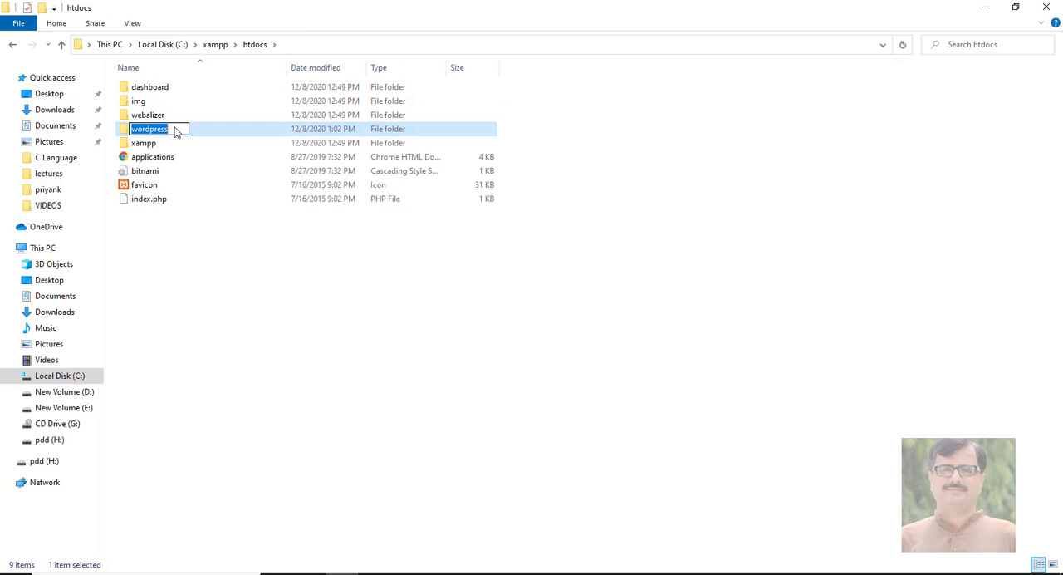
pyautogui.click(190, 169)
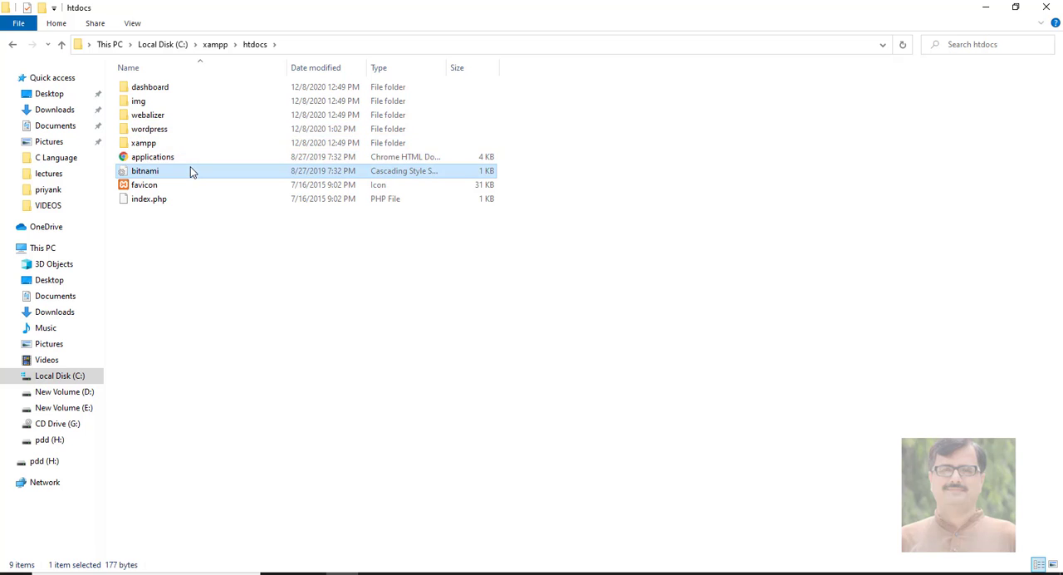
pyautogui.click(1046, 7)
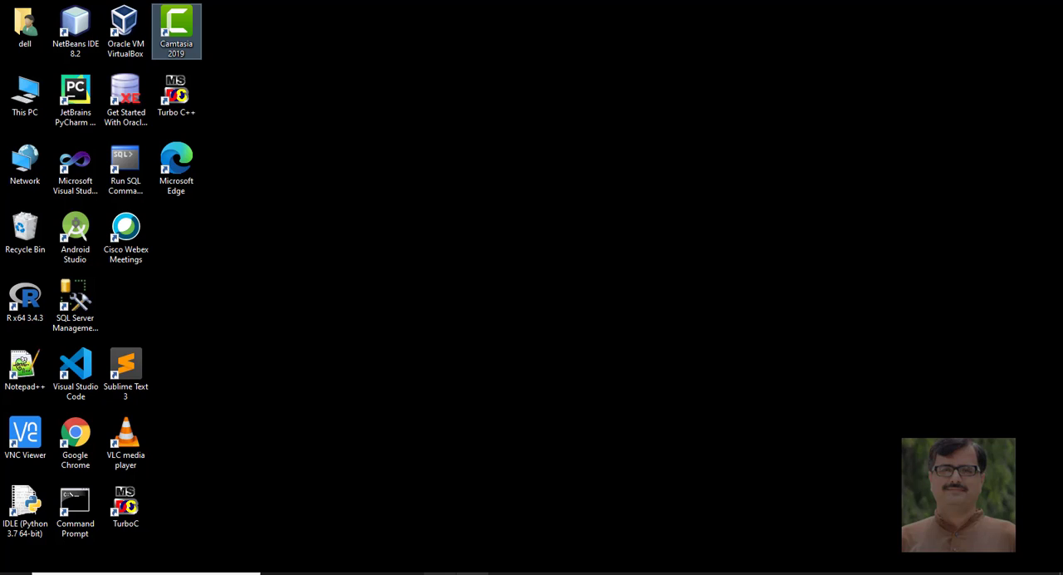
# Switch to Chrome and sign in to the institution's internet service by entering the account password
pyautogui.click(473, 573)
pyautogui.click(498, 276)
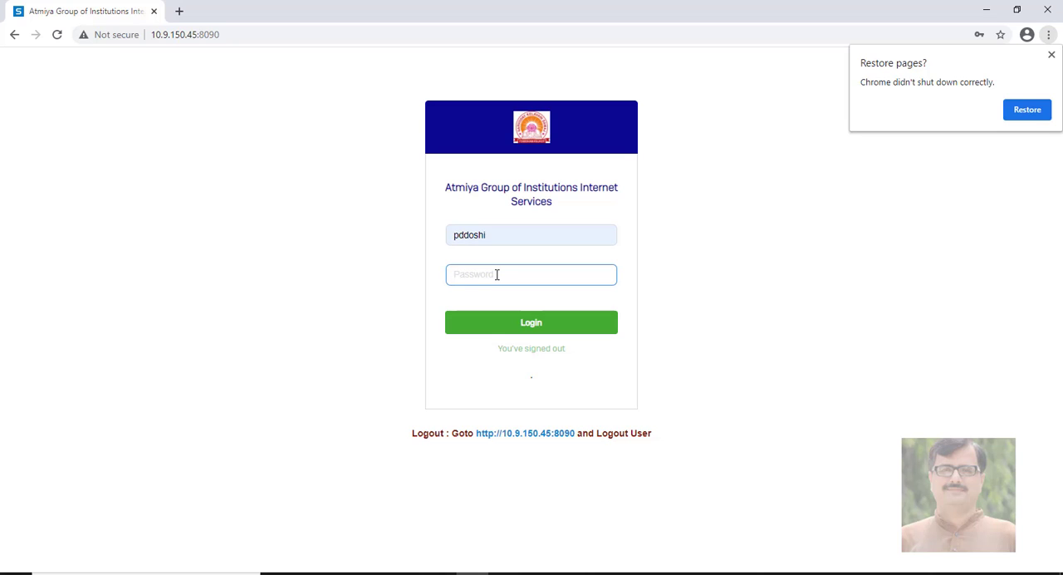
pyautogui.write('•••')
pyautogui.press('Return')
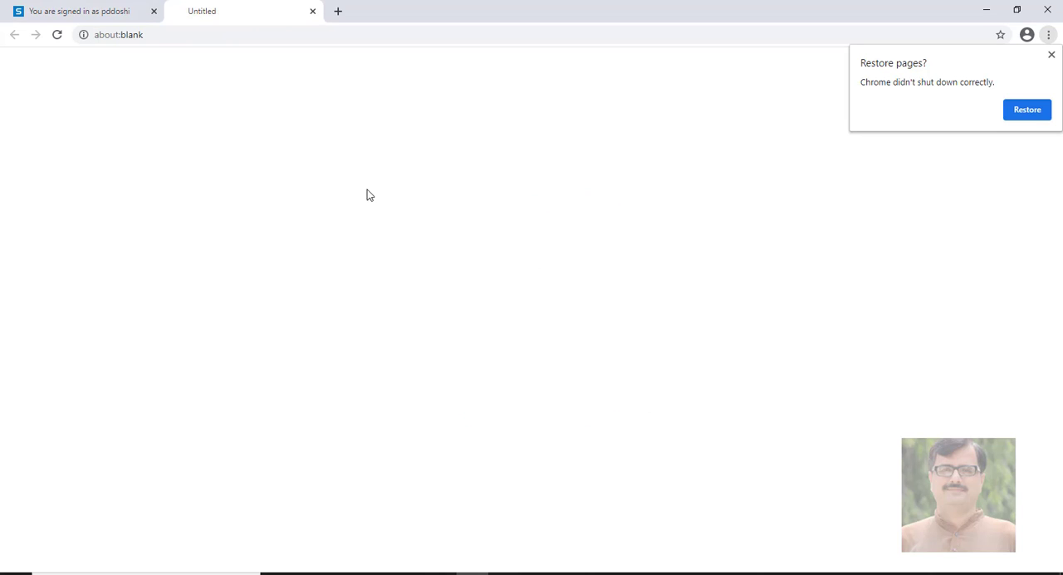
# Return to the internet service page and sign out of the account
pyautogui.click(105, 10)
pyautogui.click(555, 312)
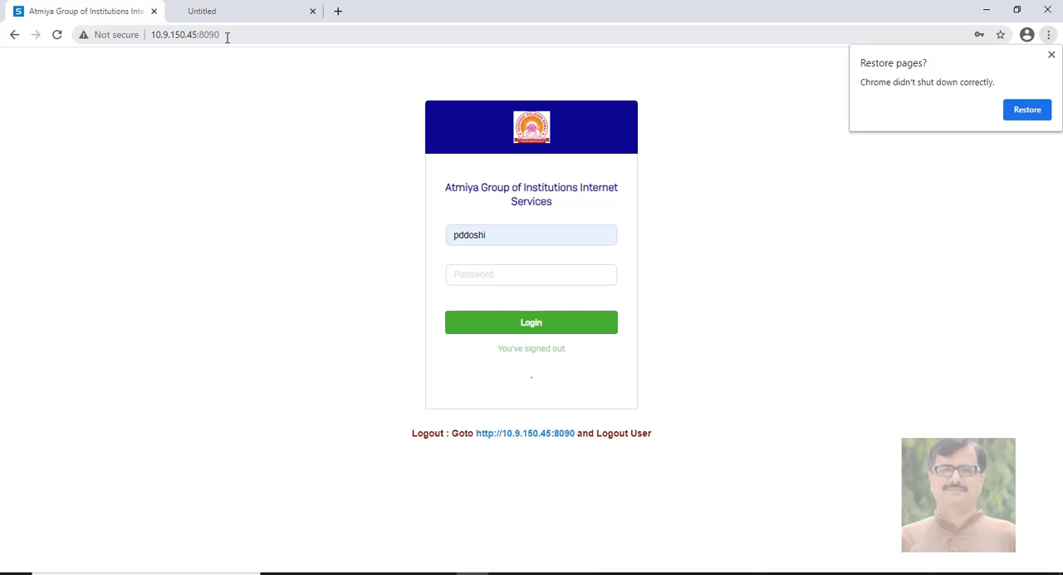
# Load localhost in the blank browser tab to open the XAMPP dashboard
pyautogui.click(191, 11)
pyautogui.click(185, 32)
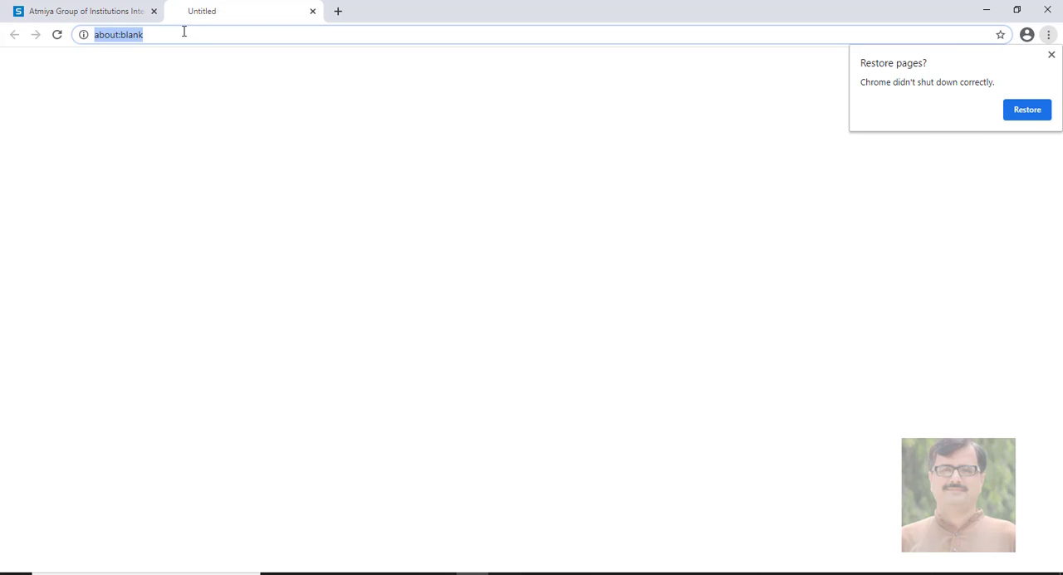
pyautogui.write('loc')
pyautogui.press('Return')
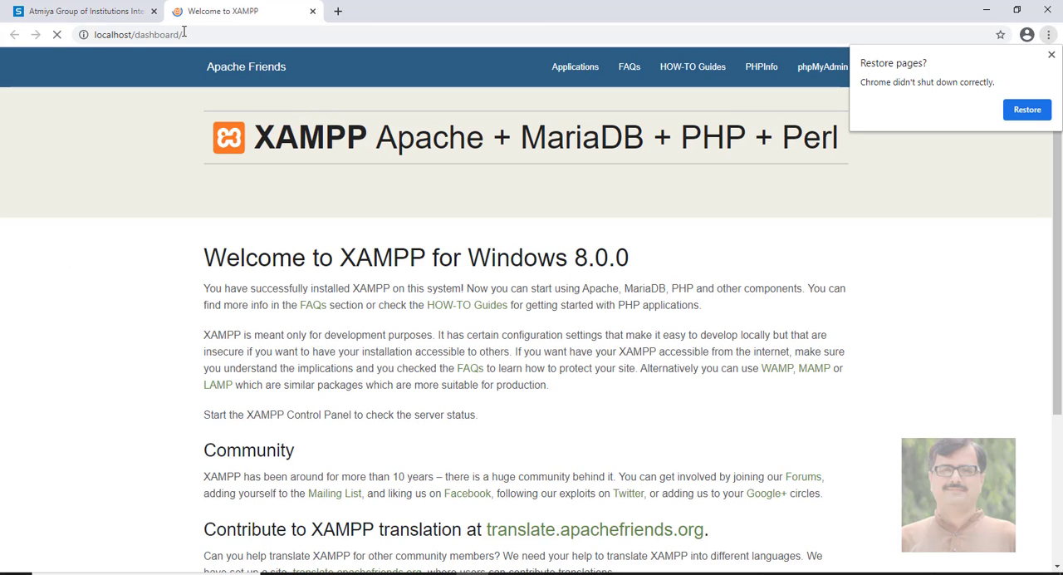
# Load localhost/wordpress in the same tab and proceed to the WordPress database connection form
pyautogui.click(184, 33)
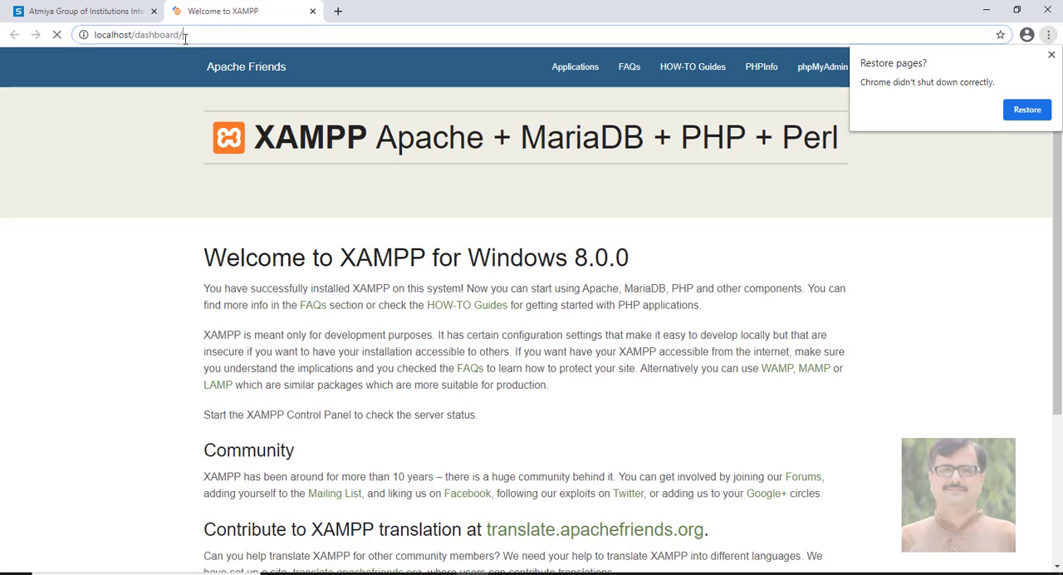
pyautogui.click(183, 35)
pyautogui.moveTo(182, 35); pyautogui.dragTo(135, 34)
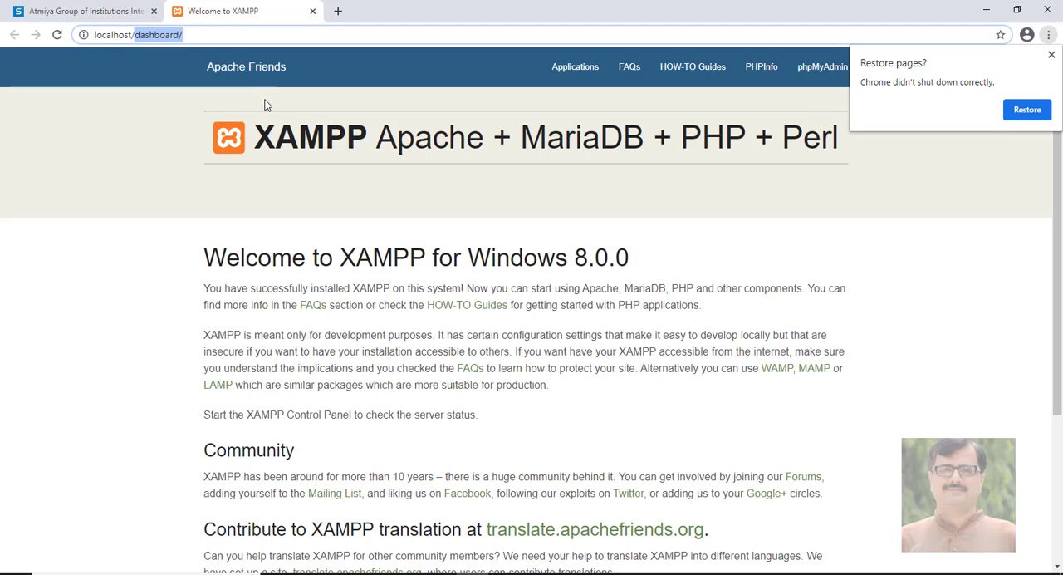
pyautogui.write('wordpress')
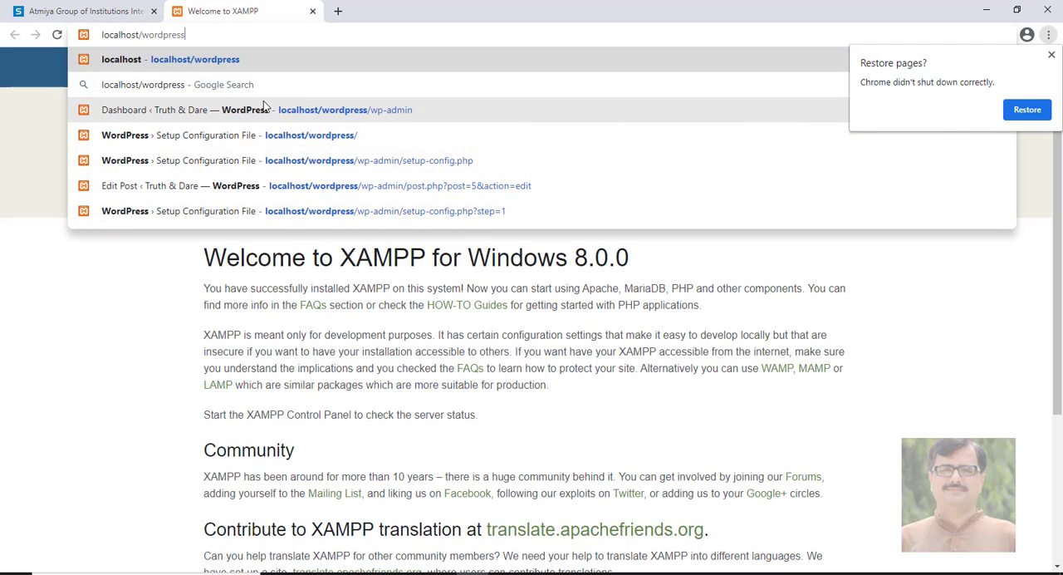
pyautogui.press('Return')
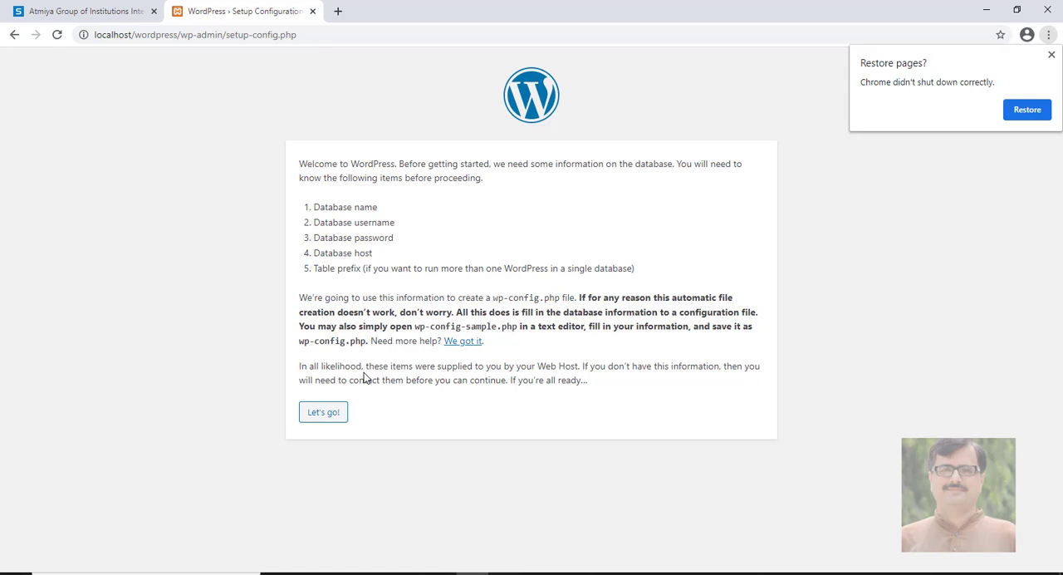
pyautogui.click(336, 411)
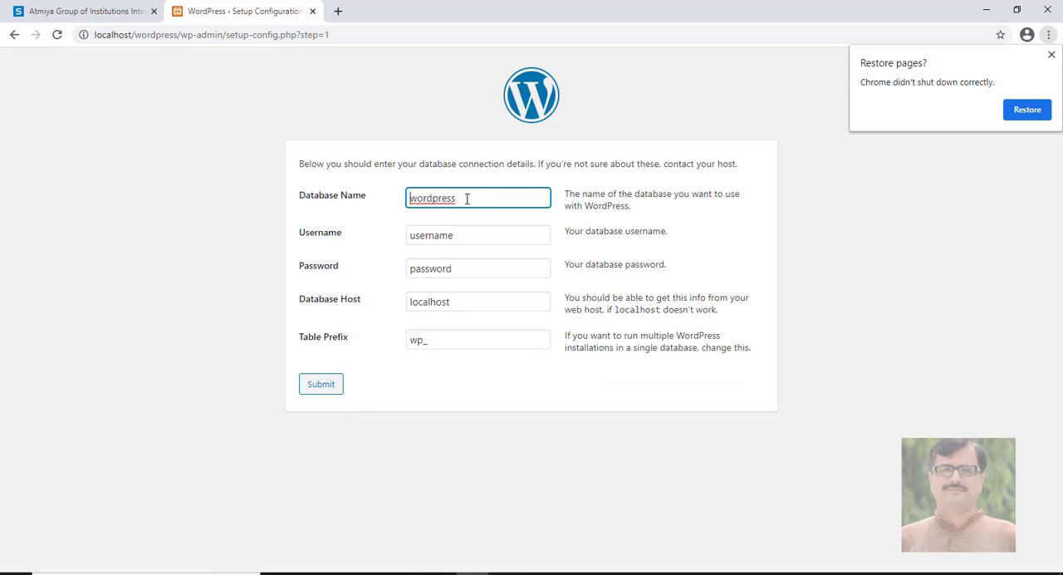
# Try to load localhost/phpmyadmin/ in a new browser tab
pyautogui.click(338, 11)
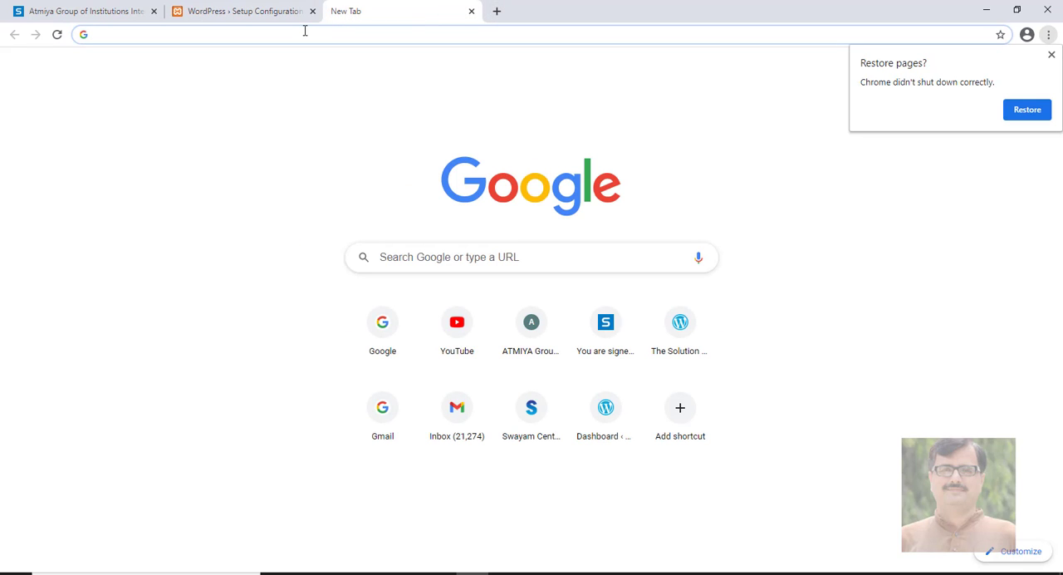
pyautogui.write('loc')
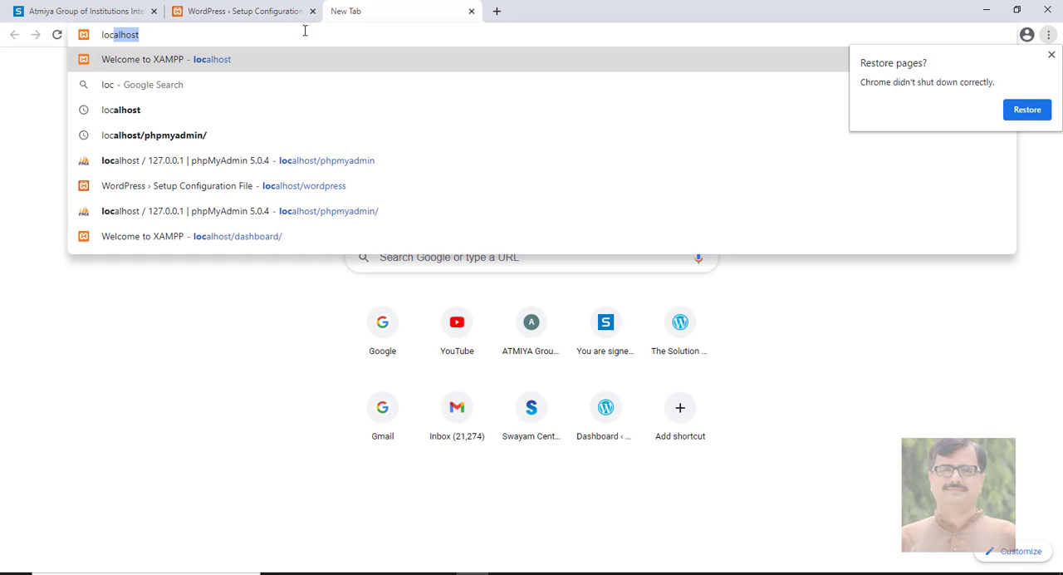
pyautogui.write('alhost')
pyautogui.press('Down')
pyautogui.press('Down')
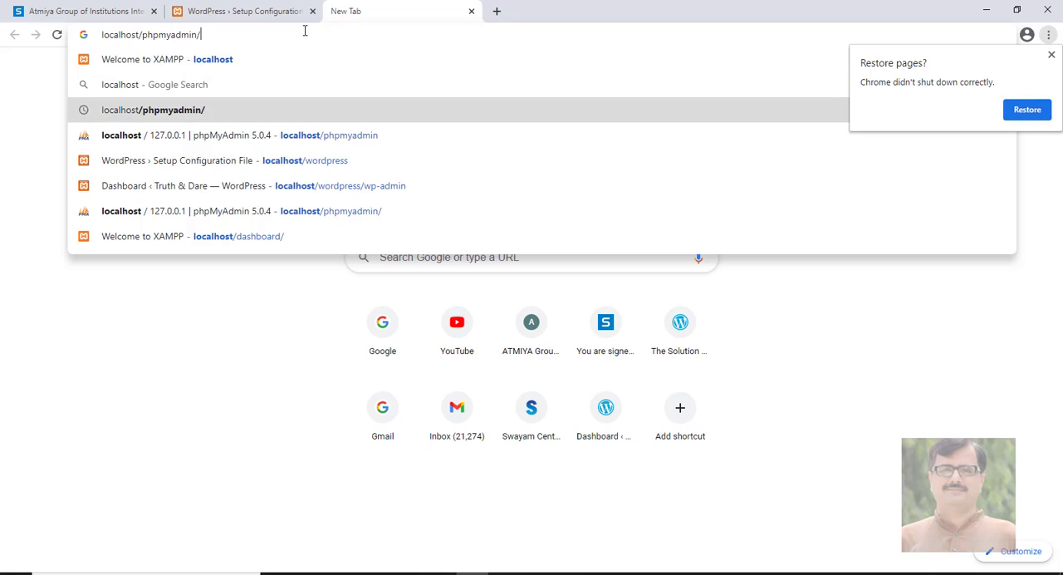
pyautogui.press('Return')
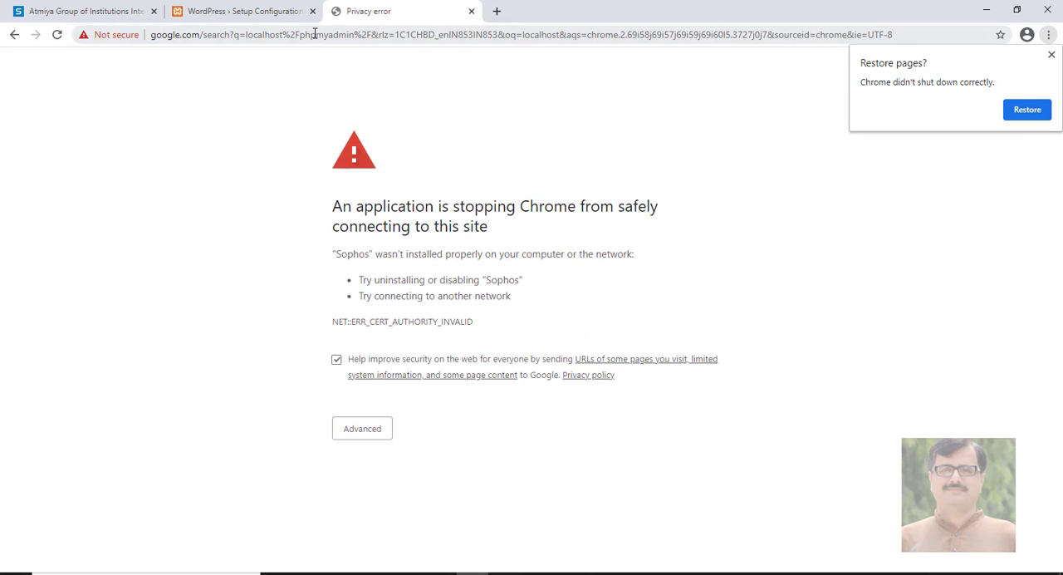
# Load phpMyAdmin at localhost/phpmyadmin and open the pd_wp database
pyautogui.click(307, 34)
pyautogui.write('localhost')
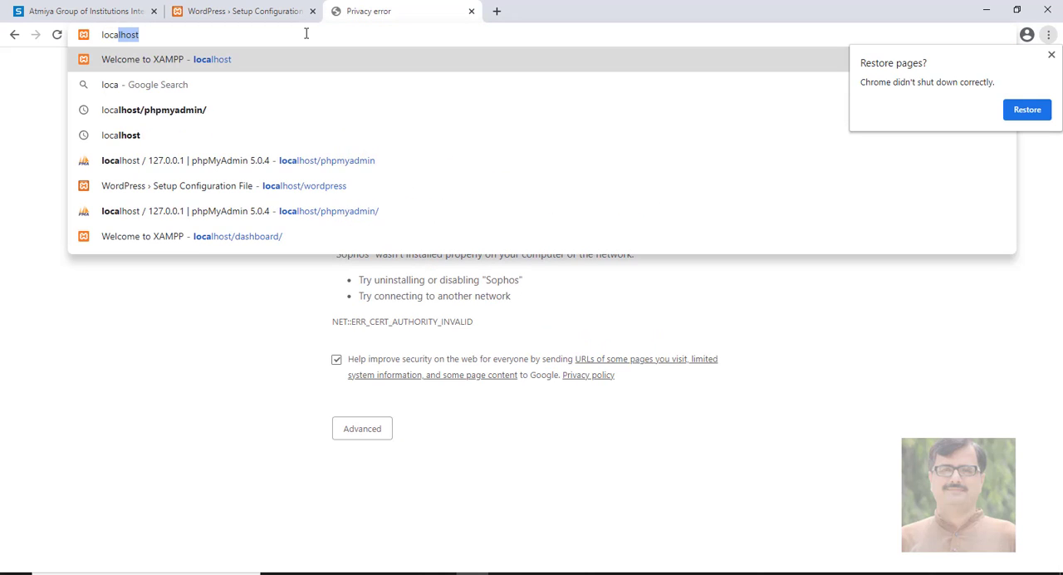
pyautogui.press('Down')
pyautogui.press('Down')
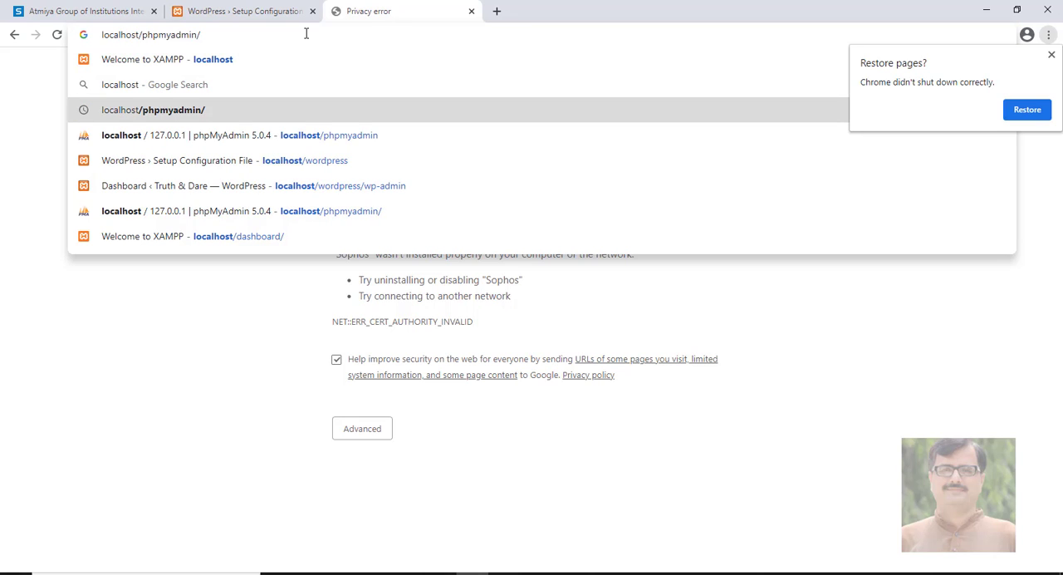
pyautogui.click(243, 136)
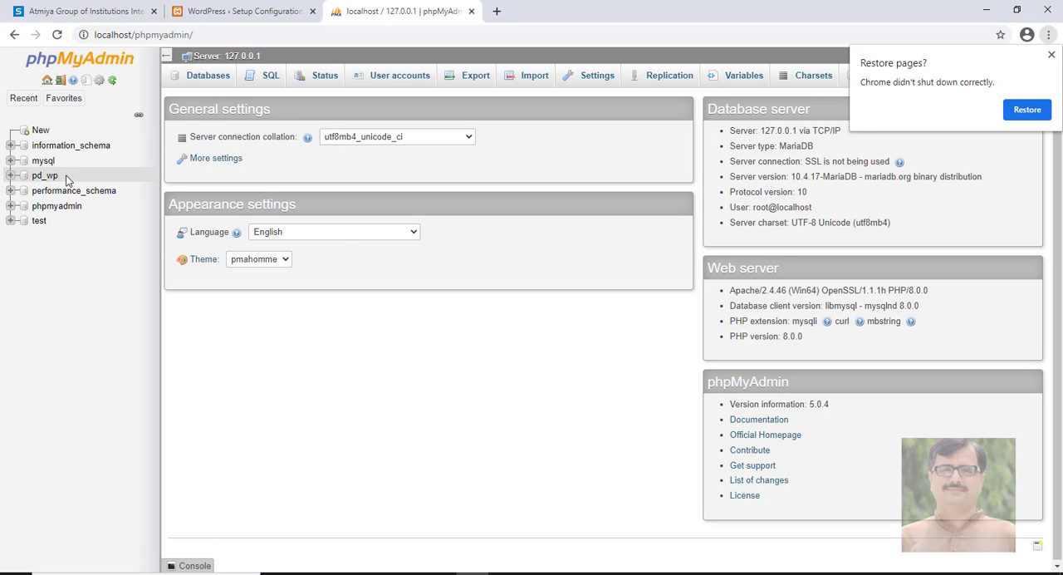
pyautogui.click(43, 177)
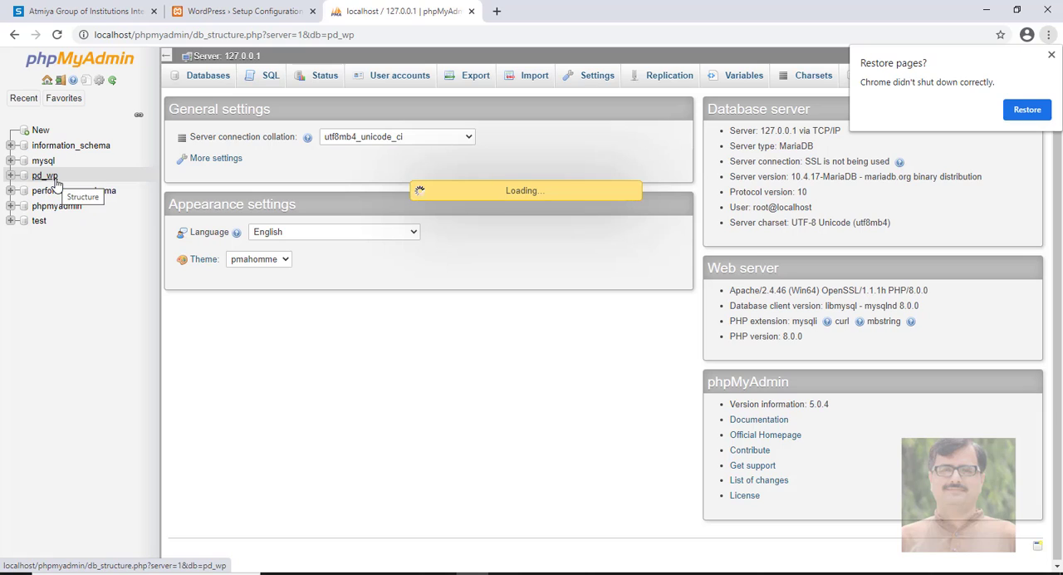
# Close the phpMyAdmin browser tab and set the database name to pd_wp in the WordPress connection form
pyautogui.click(48, 177)
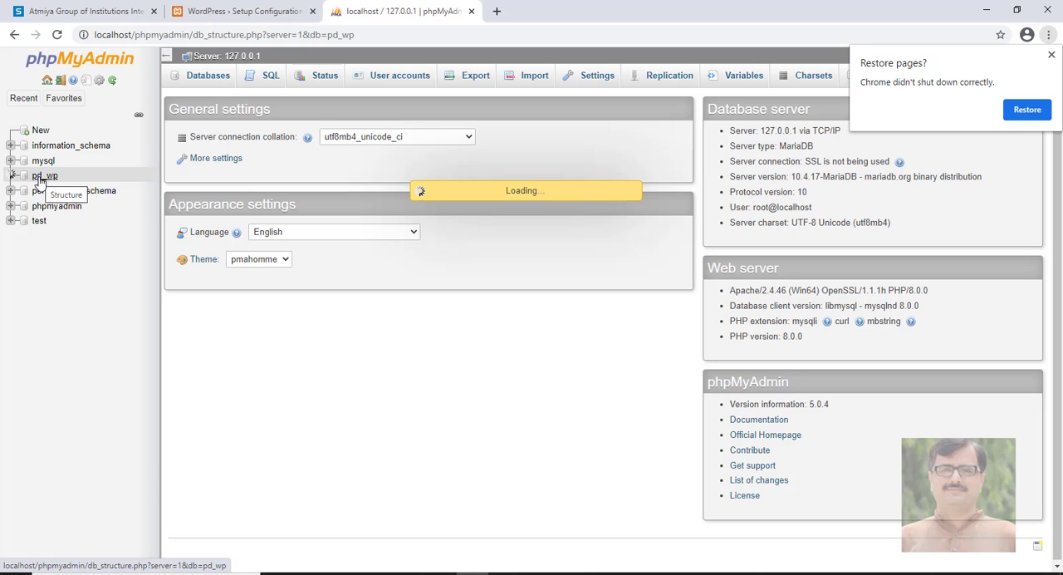
pyautogui.click(470, 11)
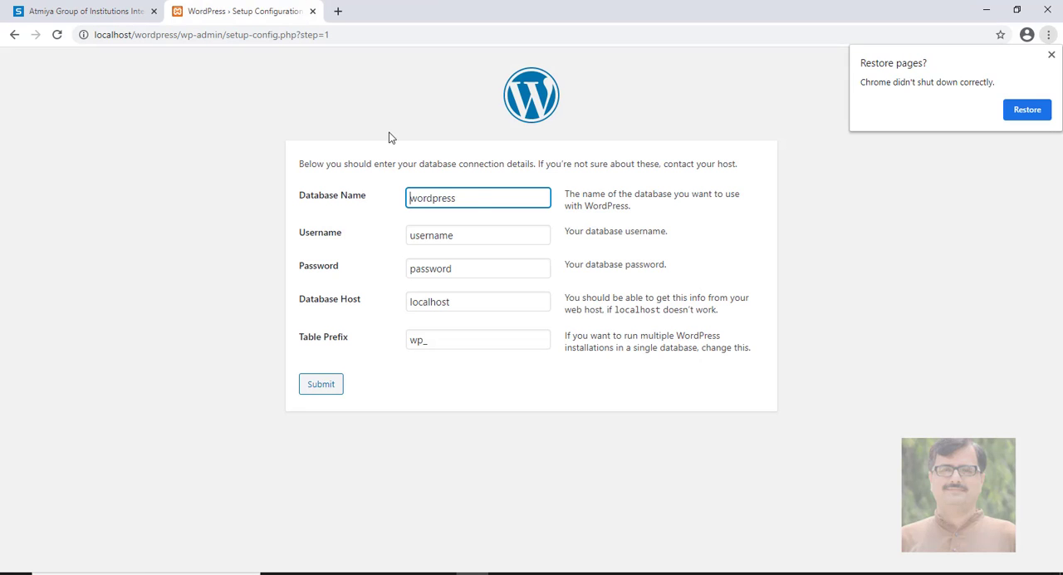
pyautogui.doubleClick(475, 197)
pyautogui.write('pd')
pyautogui.write('_wp')
# Set the database username to root and leave the database password empty
pyautogui.click(465, 240)
pyautogui.moveTo(460, 238); pyautogui.dragTo(327, 240)
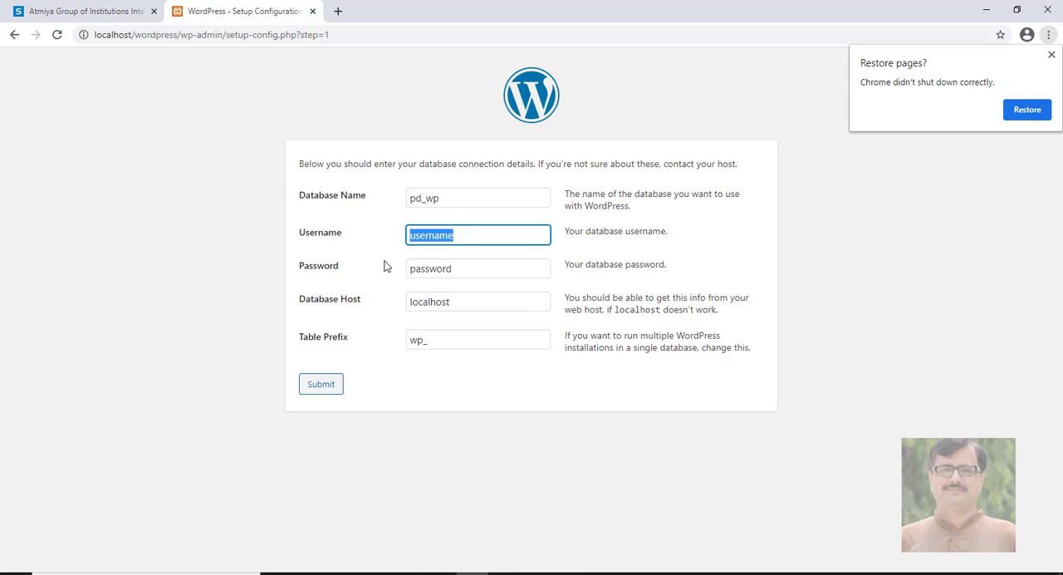
pyautogui.write('root')
pyautogui.moveTo(449, 269); pyautogui.dragTo(209, 260)
pyautogui.press('BackSpace')
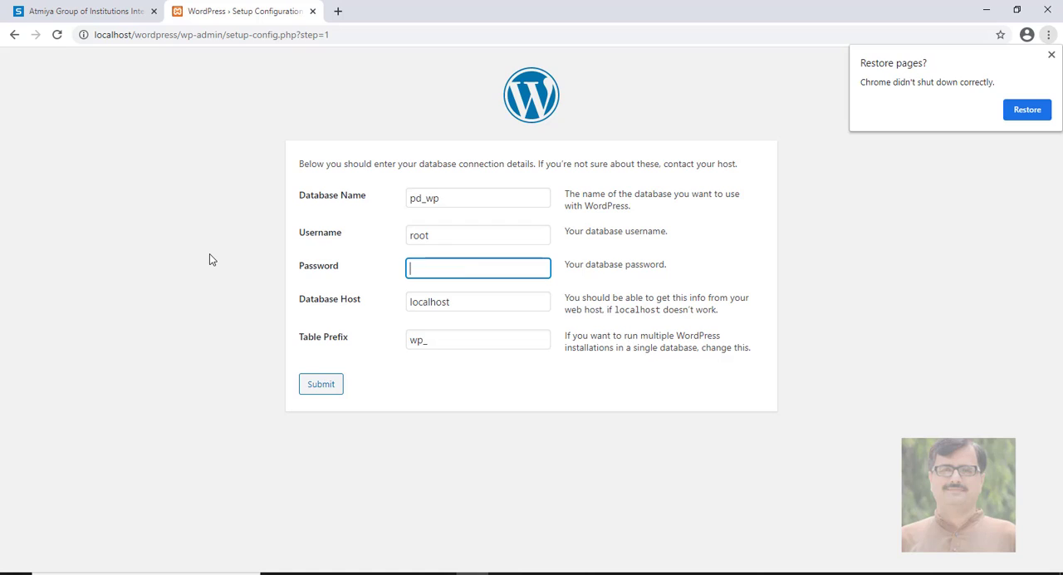
# Submit the database connection details with the table prefix wp_ and run the installation
pyautogui.click(430, 341)
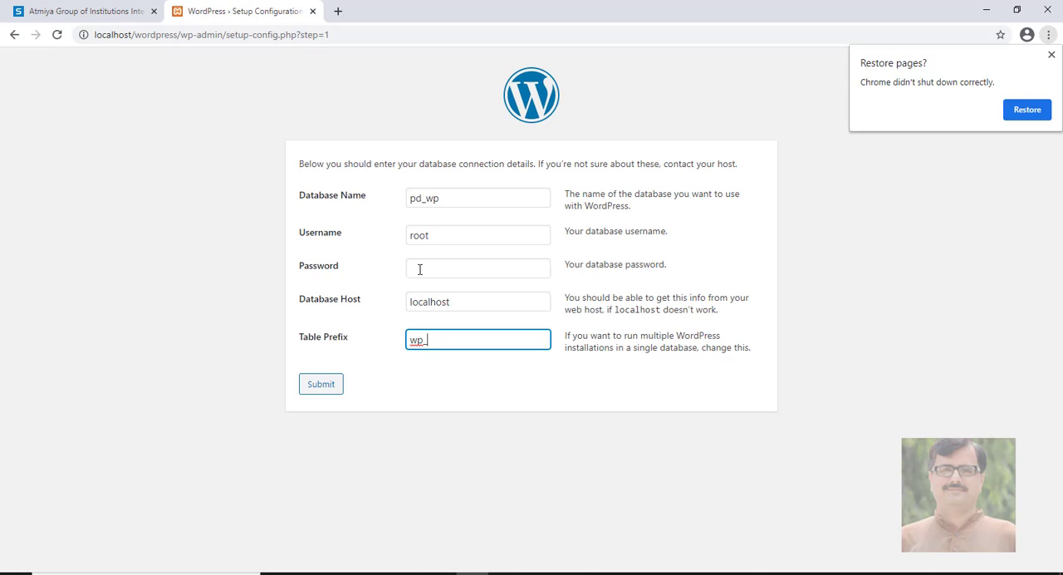
pyautogui.click(336, 384)
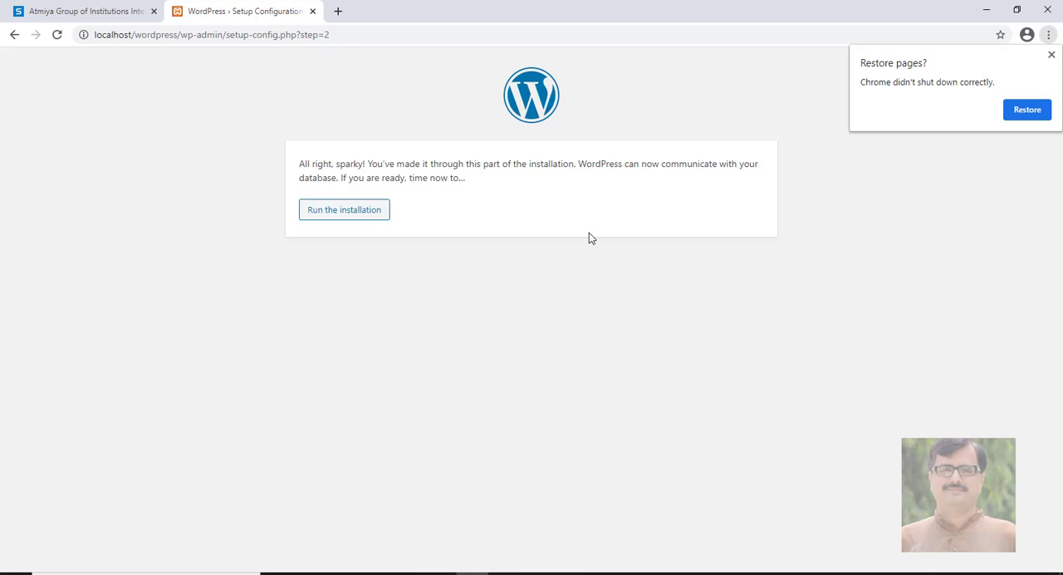
pyautogui.click(368, 213)
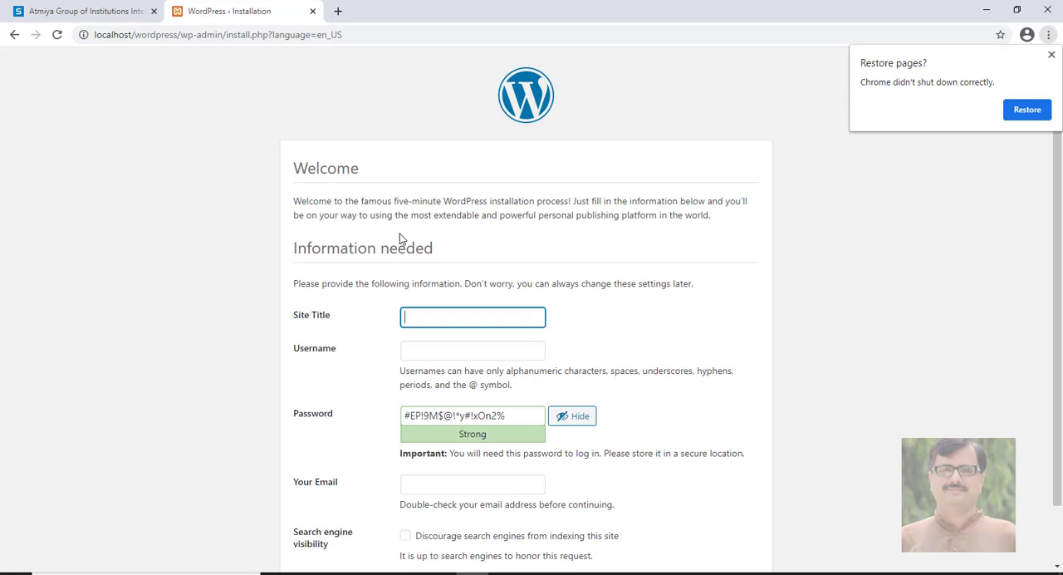
# Set the site title to Truth & Dare and the WordPress username to pdd on the installation form
pyautogui.scroll(-1, 406, 303)
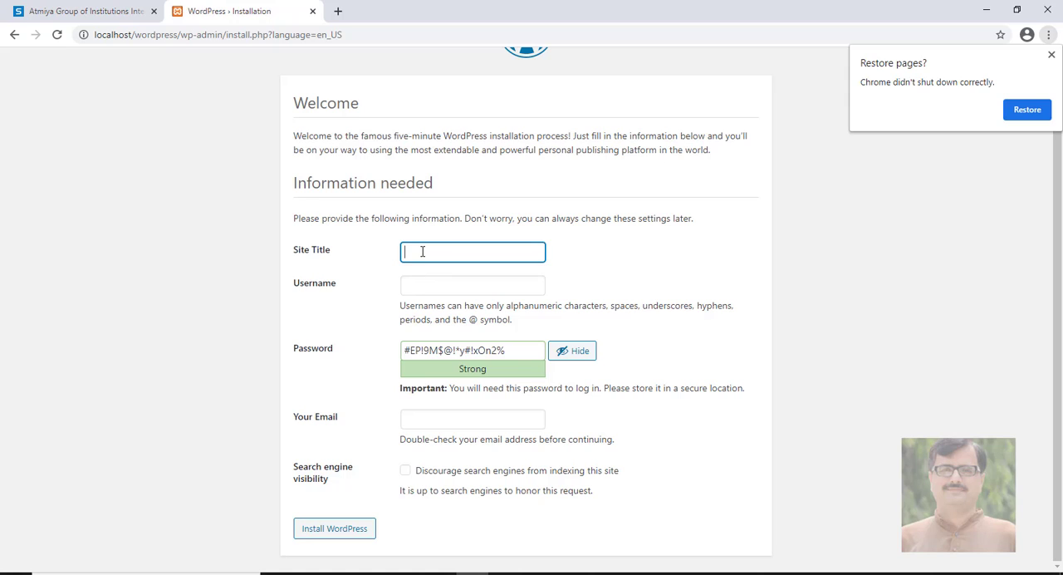
pyautogui.click(418, 250)
pyautogui.click(420, 280)
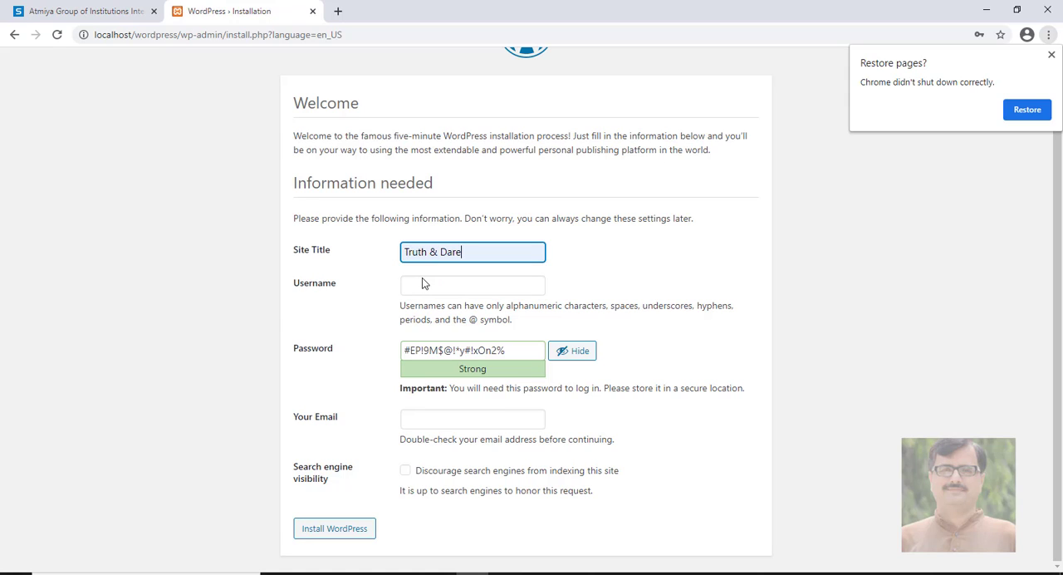
pyautogui.click(421, 291)
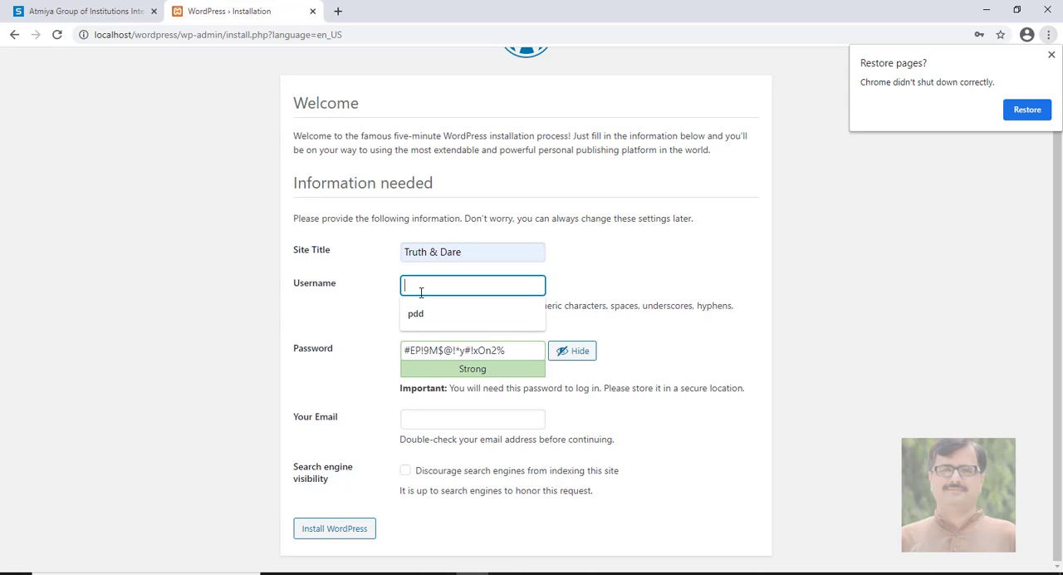
pyautogui.click(586, 256)
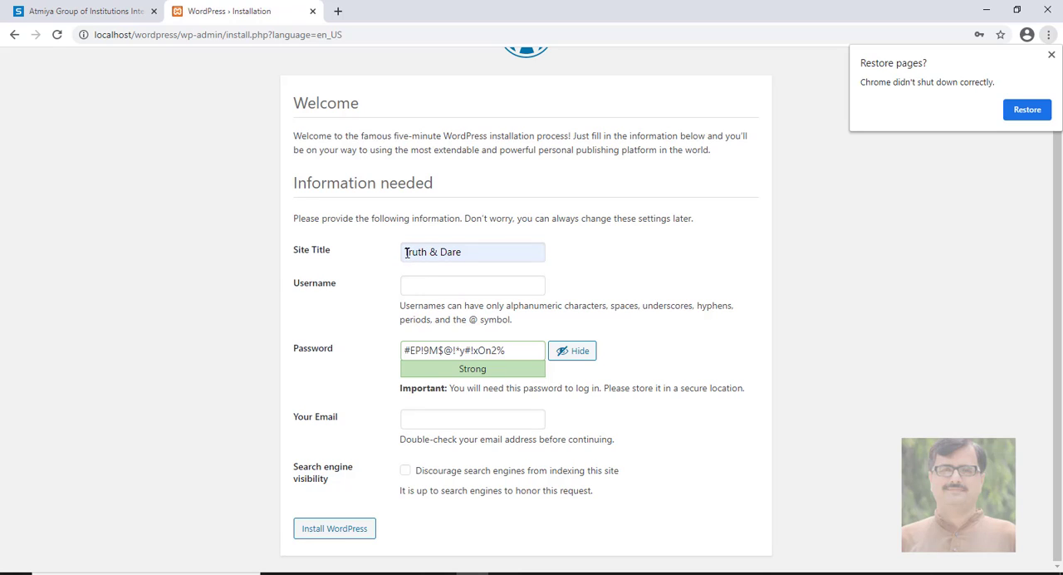
pyautogui.click(406, 284)
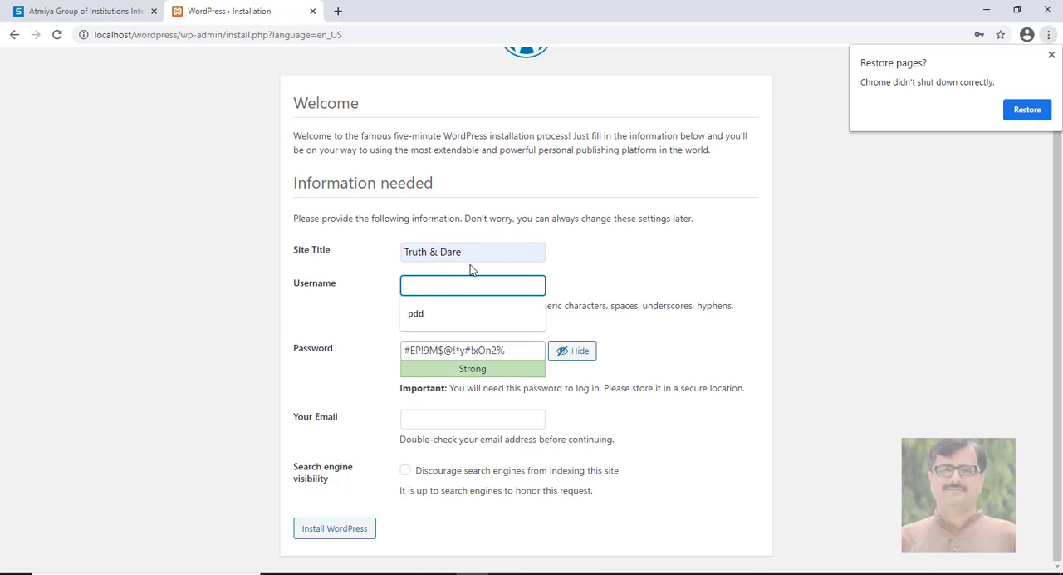
pyautogui.click(444, 313)
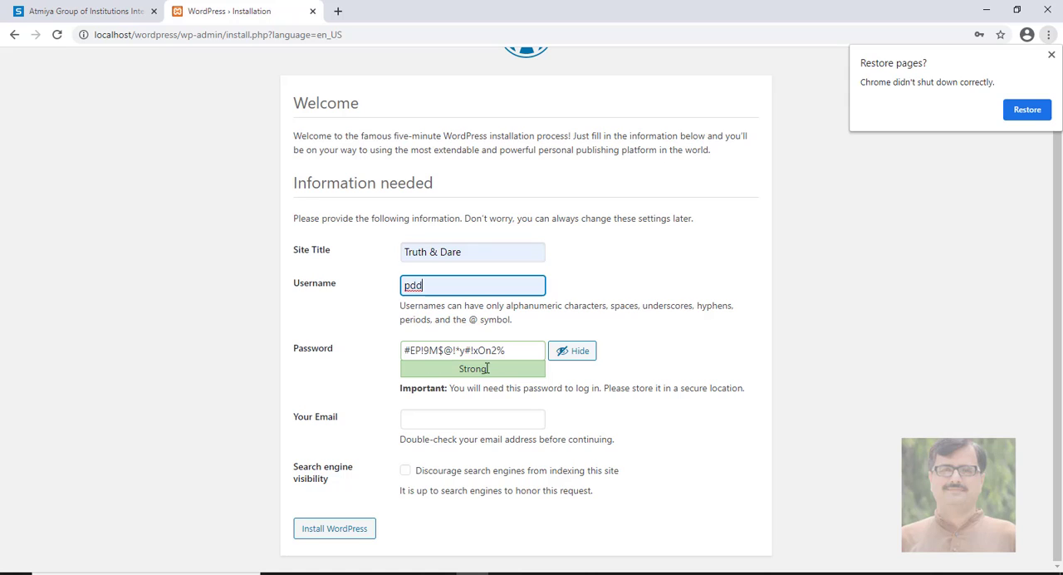
# Replace the generated password with a custom account password and confirm the use of a weak password
pyautogui.moveTo(517, 351); pyautogui.dragTo(228, 324)
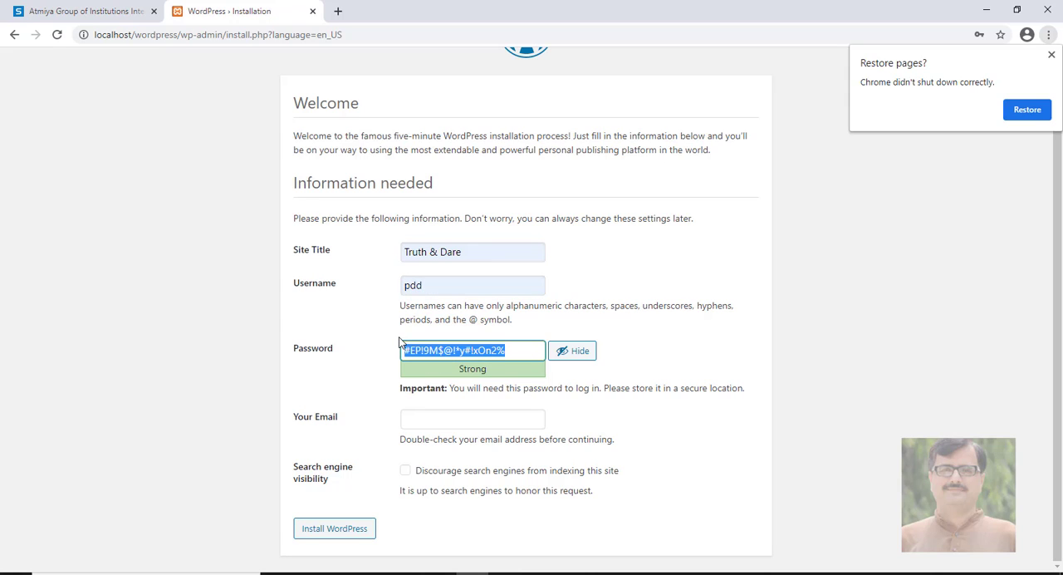
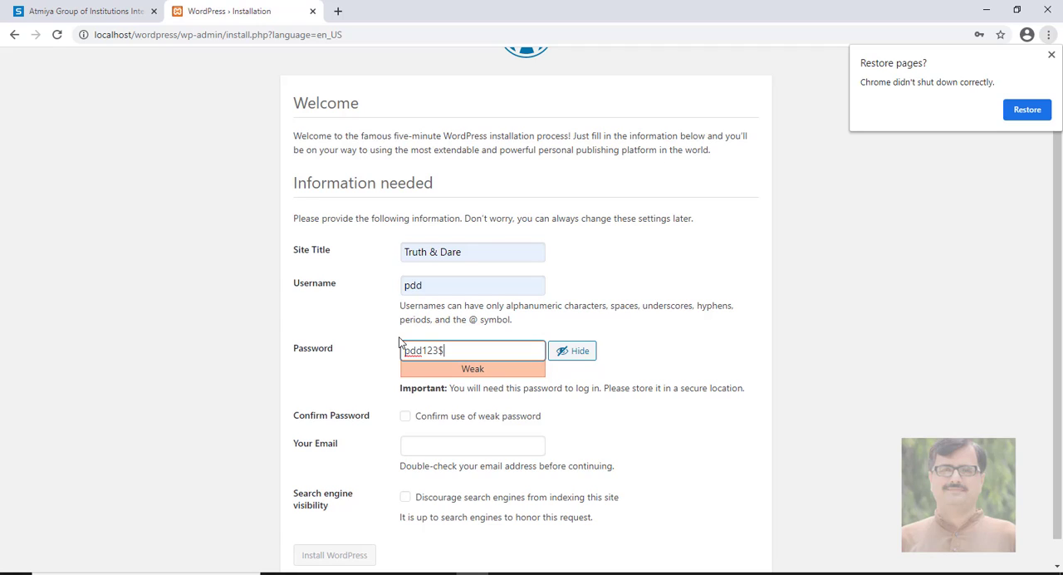
pyautogui.click(406, 420)
pyautogui.scroll(-1, 437, 424)
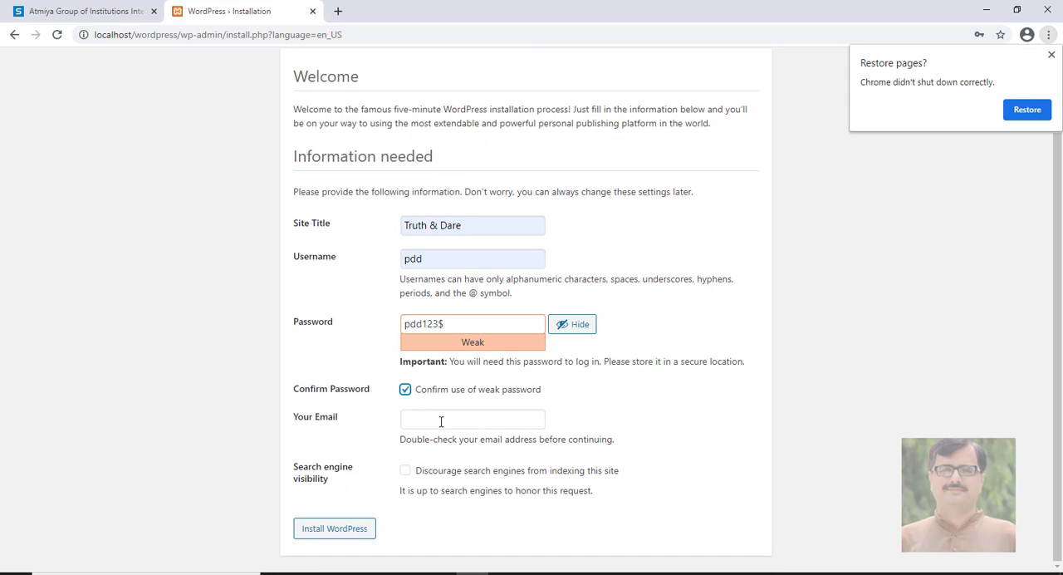
# Fill in the administrator's e-mail address using the saved suggestion
pyautogui.click(442, 421)
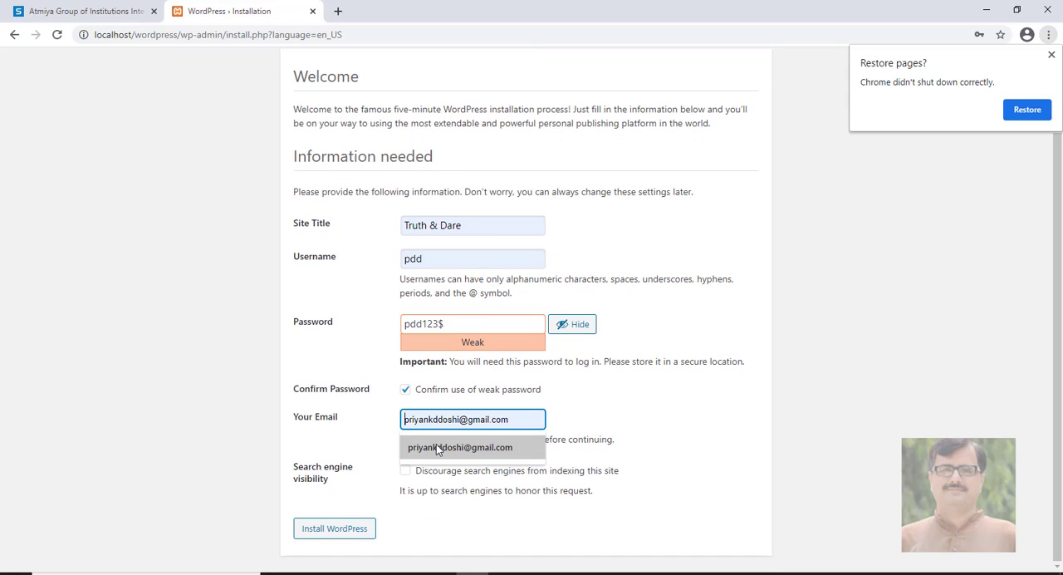
pyautogui.click(438, 449)
pyautogui.click(607, 434)
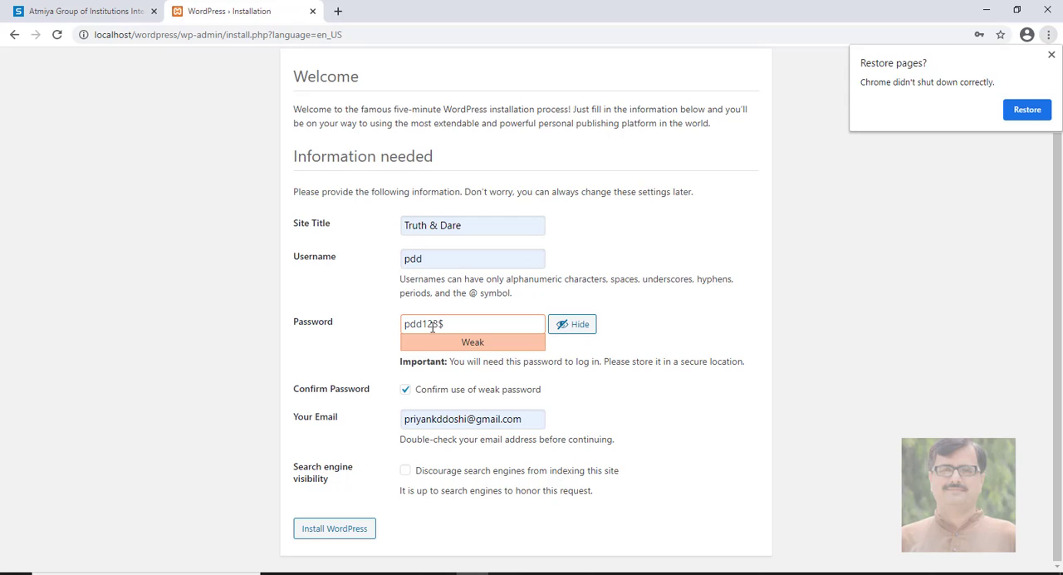
# Review the completed site information and install WordPress with search engine indexing left allowed
pyautogui.scroll(1, 345, 365)
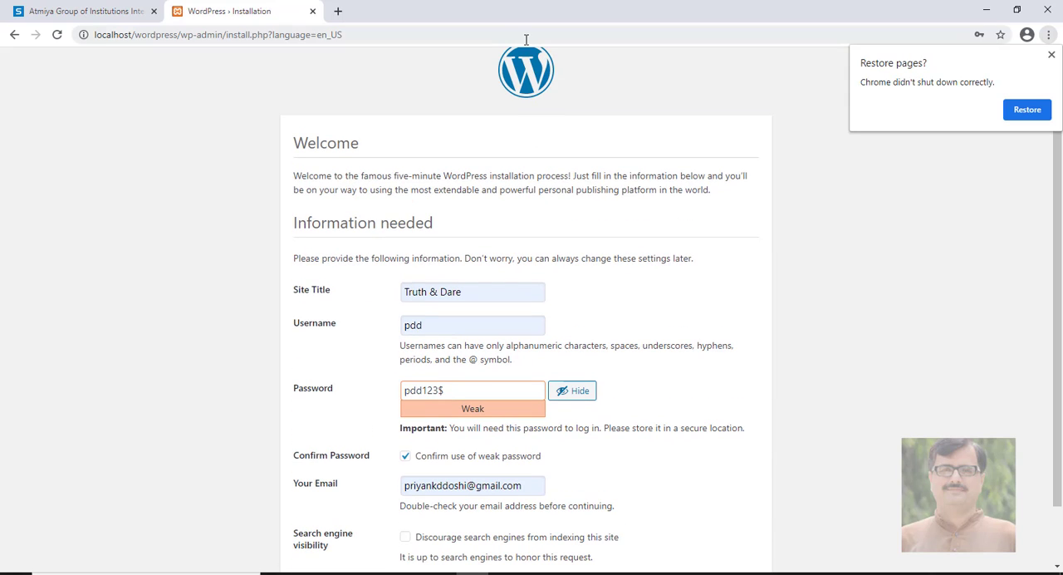
pyautogui.scroll(-1, 402, 319)
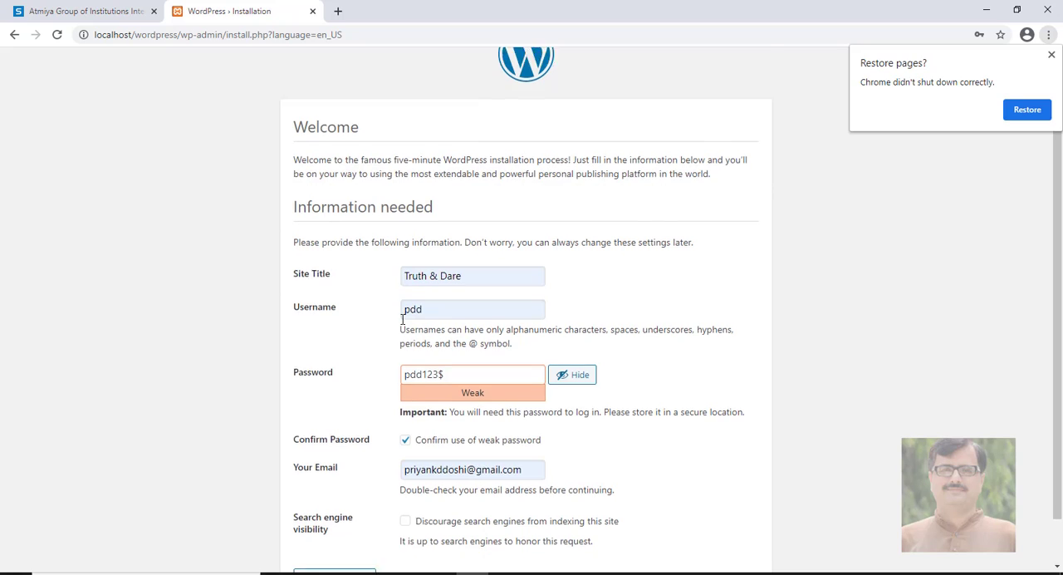
pyautogui.scroll(-1, 402, 319)
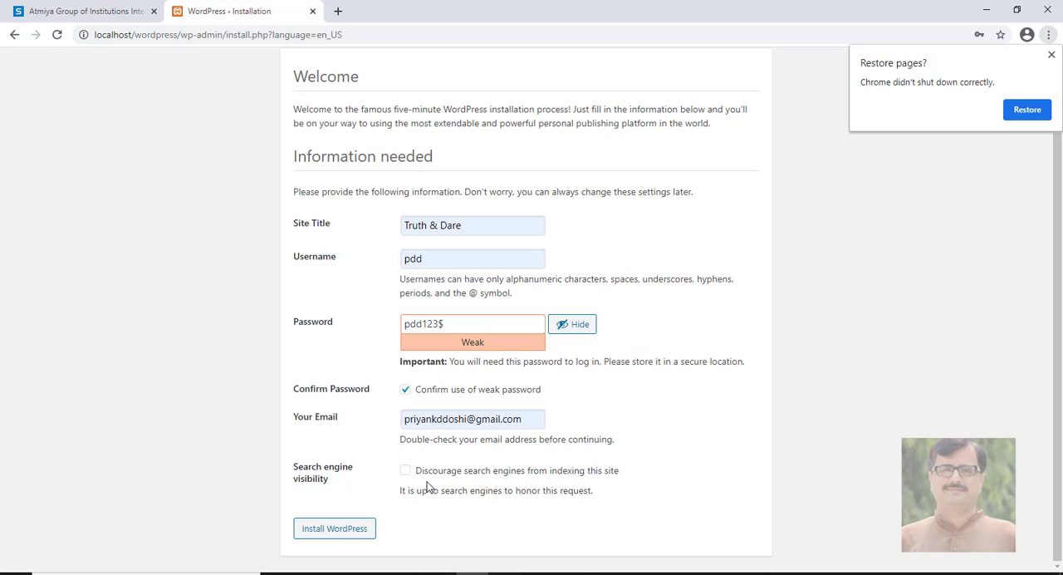
pyautogui.click(354, 528)
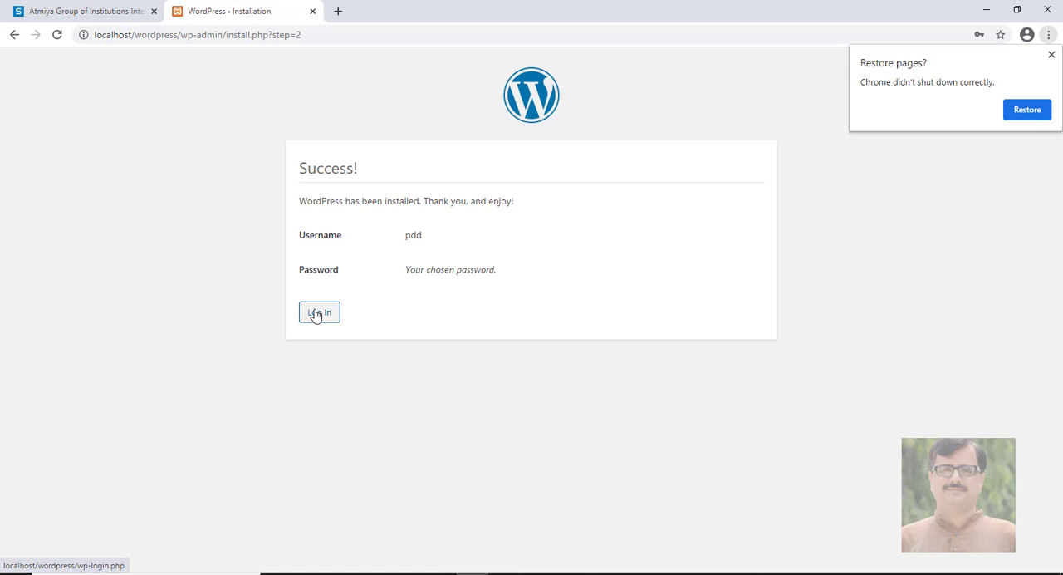
# Proceed to the WordPress login page and log in as pdd with the account password
pyautogui.click(317, 313)
pyautogui.click(508, 253)
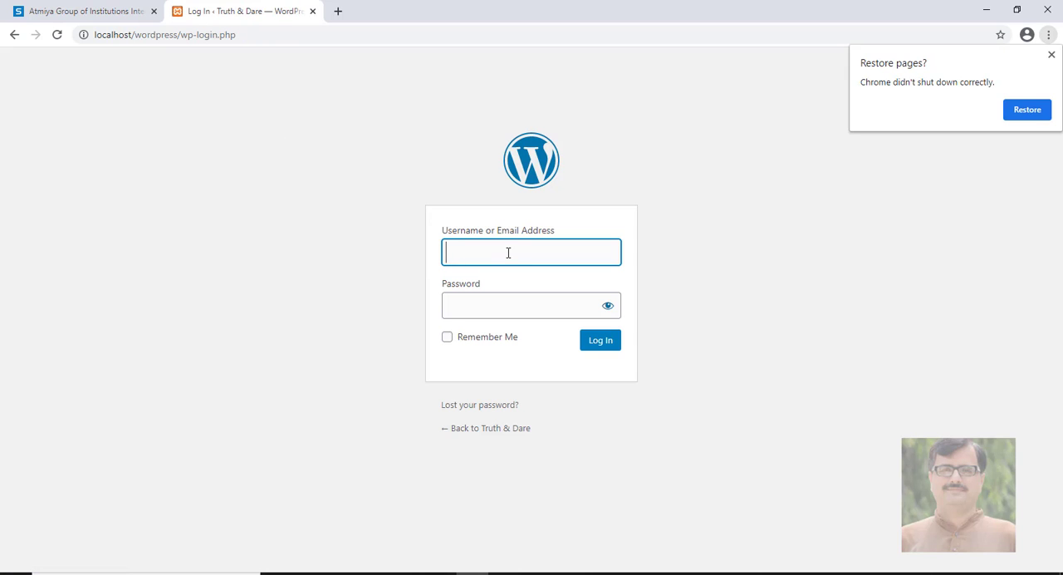
pyautogui.write('pdd')
pyautogui.press('Tab')
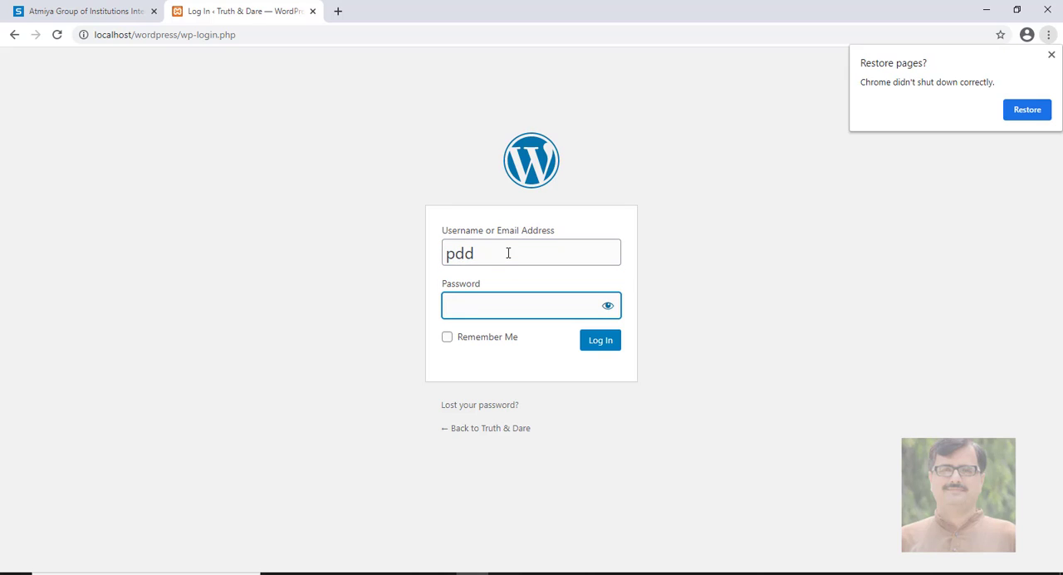
pyautogui.click(448, 338)
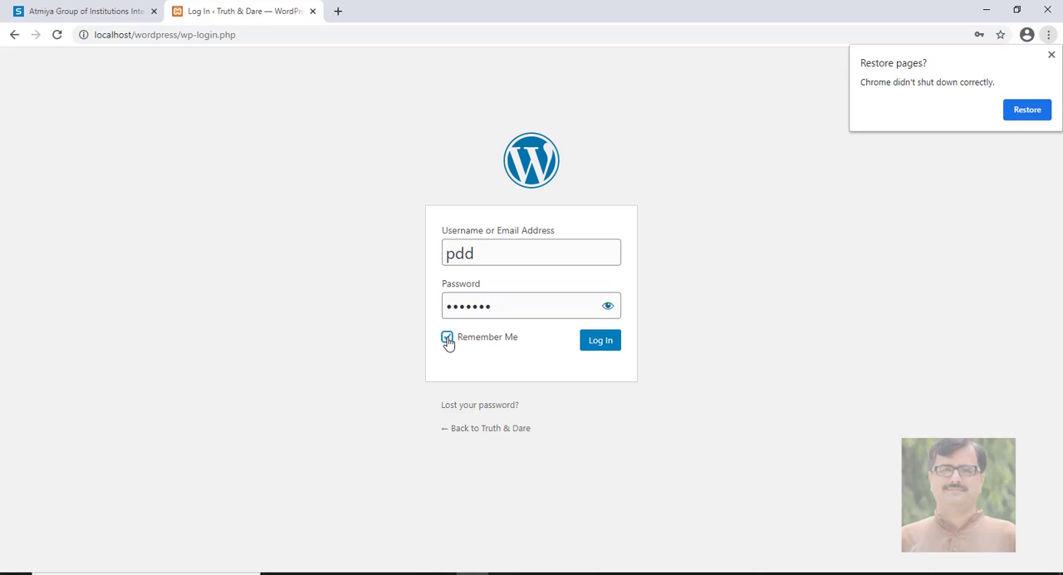
pyautogui.click(448, 339)
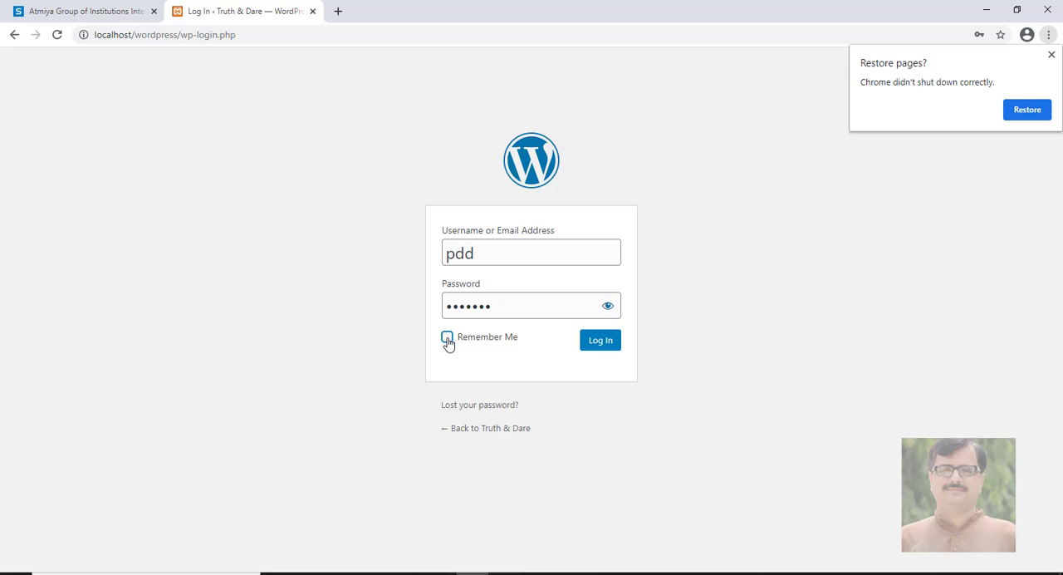
pyautogui.click(598, 343)
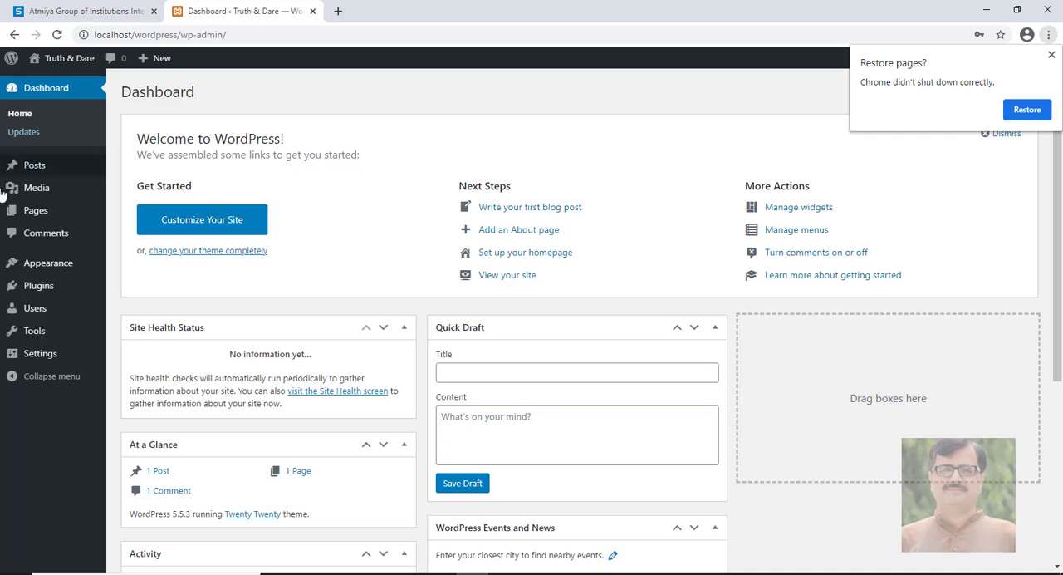
pyautogui.moveTo(35, 169)
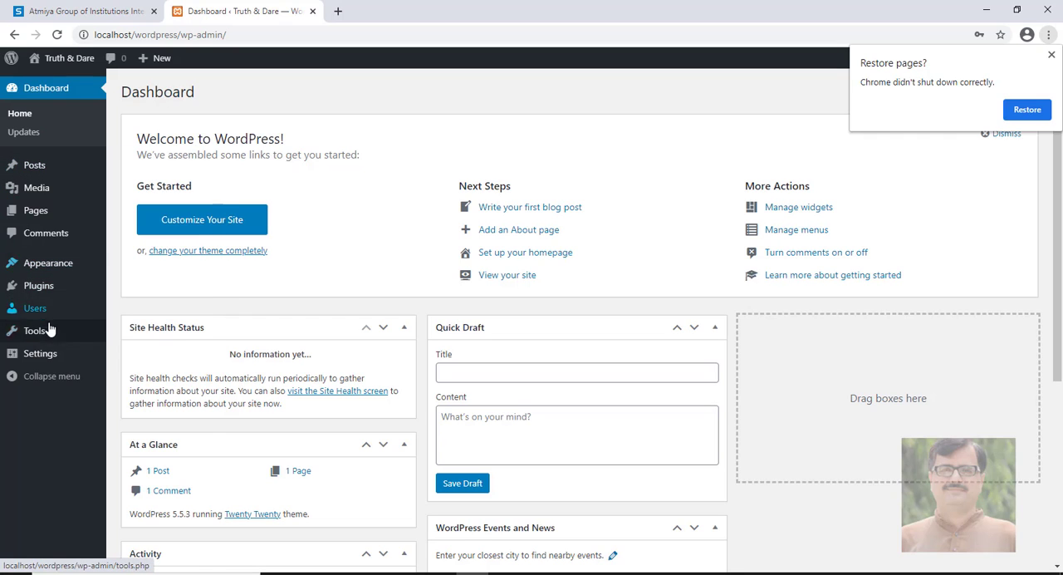
pyautogui.moveTo(61, 190)
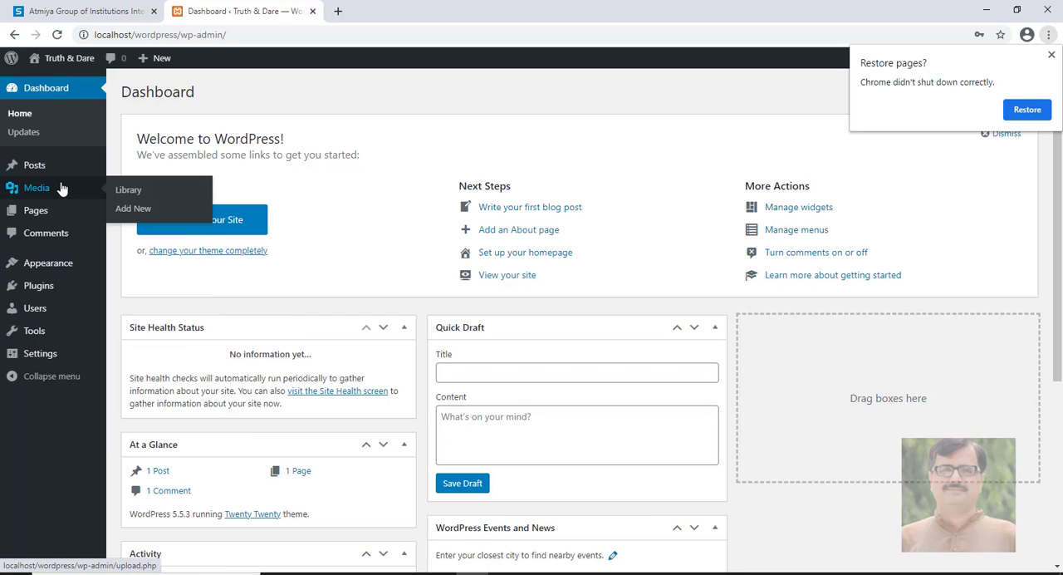